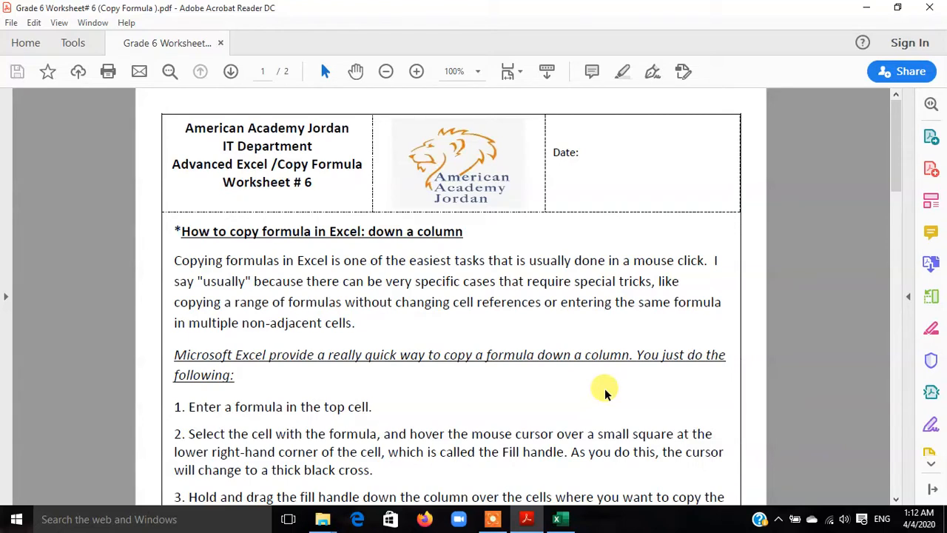
Read through the worksheet's instructions for copying a formula down a column and the alternative method under "Another way".
{"action": "scroll", "coordinate": [645, 304], "scroll_direction": "down", "scroll_amount": 3}
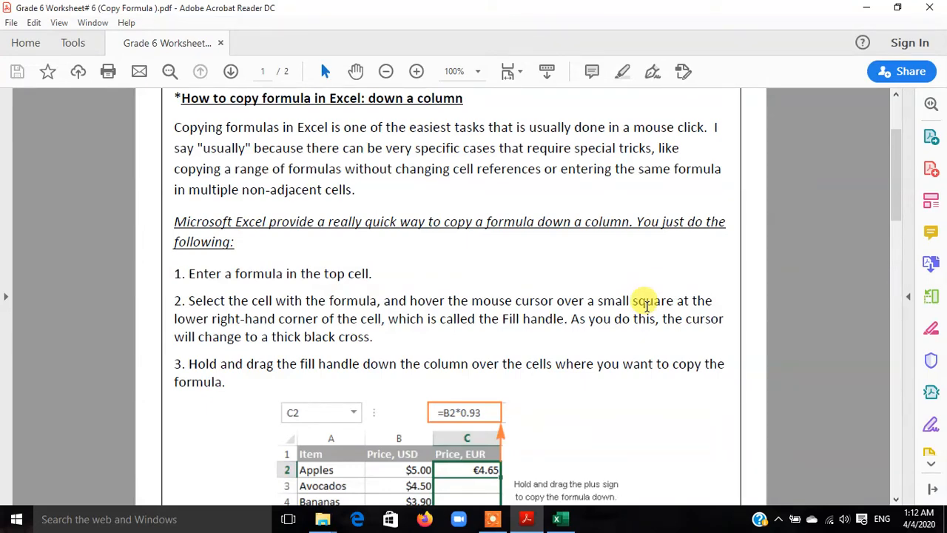
{"action": "scroll", "coordinate": [647, 307], "scroll_direction": "down", "scroll_amount": 3}
{"action": "scroll", "coordinate": [647, 305], "scroll_direction": "down", "scroll_amount": 4}
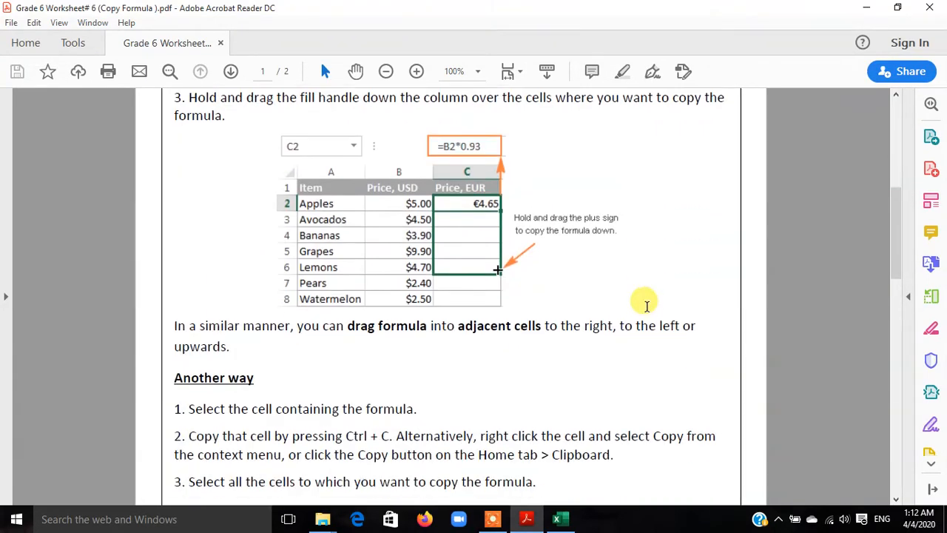
{"action": "scroll", "coordinate": [647, 306], "scroll_direction": "down", "scroll_amount": 3}
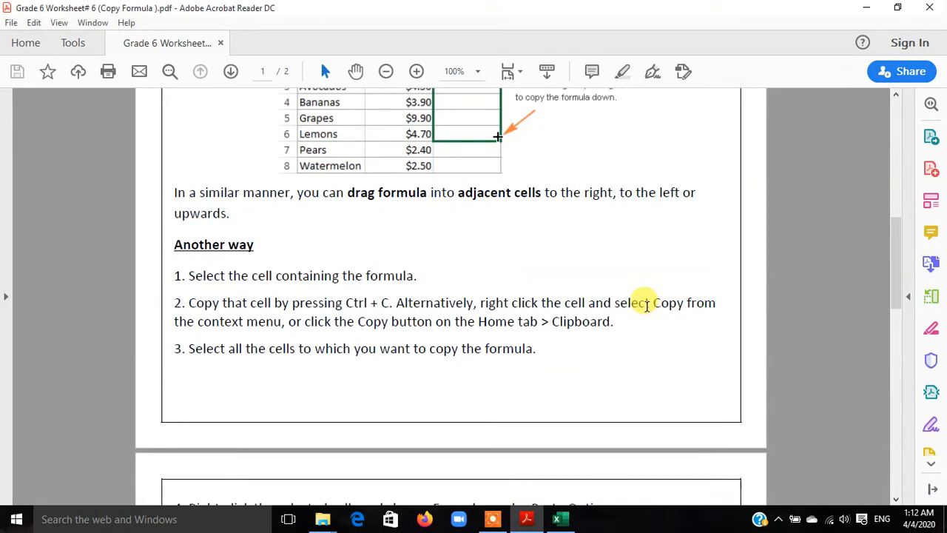
{"action": "scroll", "coordinate": [647, 306], "scroll_direction": "up", "scroll_amount": 12}
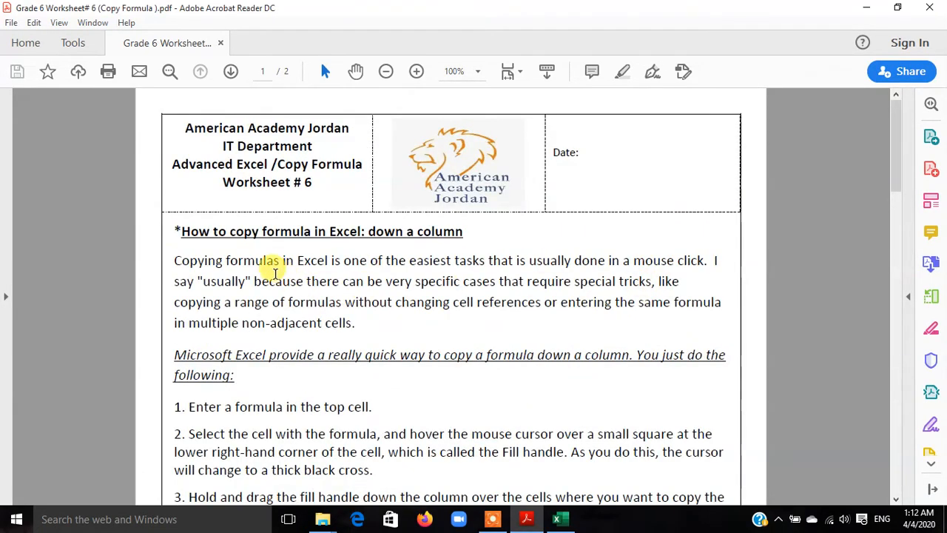
{"action": "scroll", "coordinate": [273, 304], "scroll_direction": "down", "scroll_amount": 2}
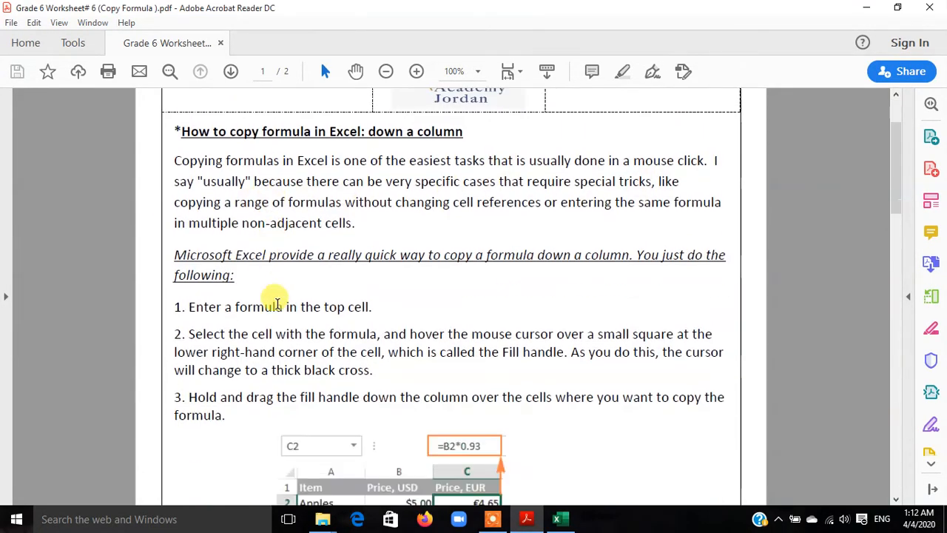
{"action": "scroll", "coordinate": [275, 301], "scroll_direction": "down", "scroll_amount": 1}
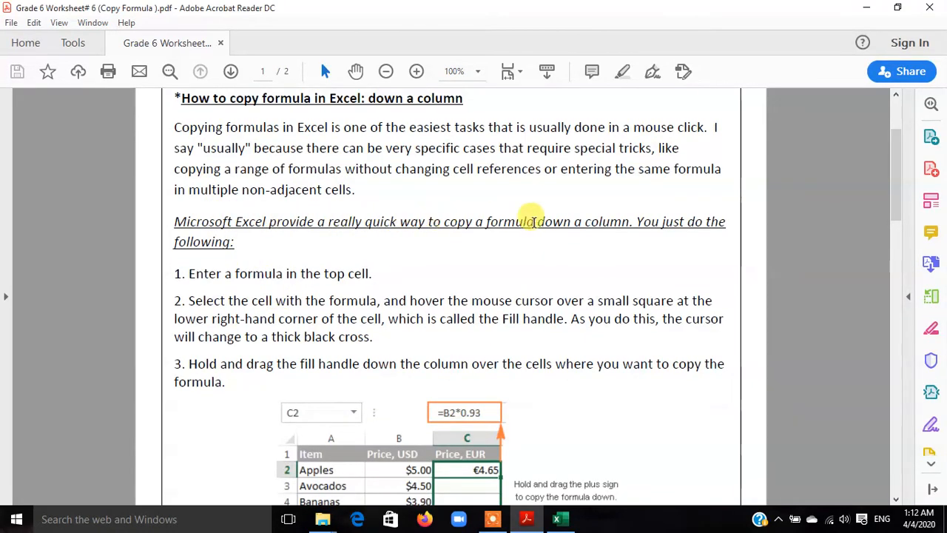
{"action": "scroll", "coordinate": [691, 224], "scroll_direction": "down", "scroll_amount": 1}
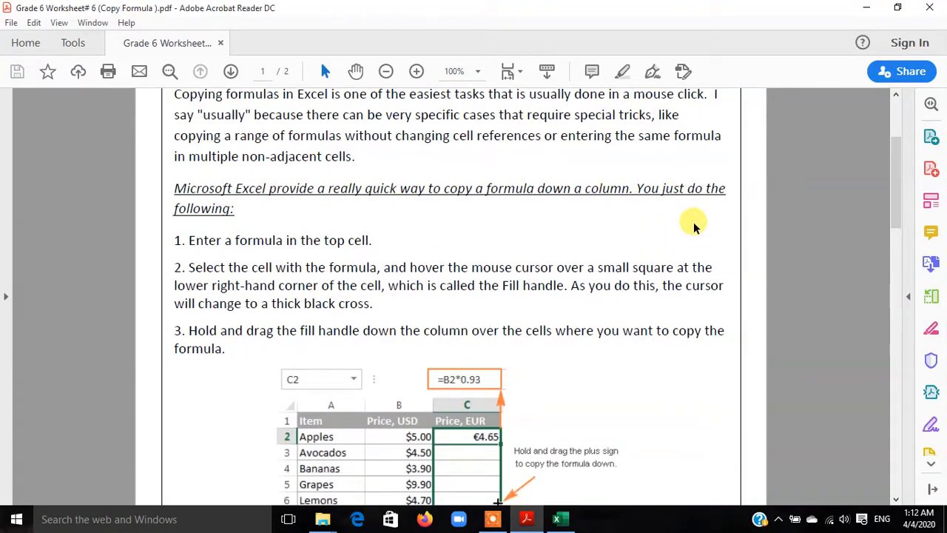
{"action": "scroll", "coordinate": [693, 222], "scroll_direction": "down", "scroll_amount": 3}
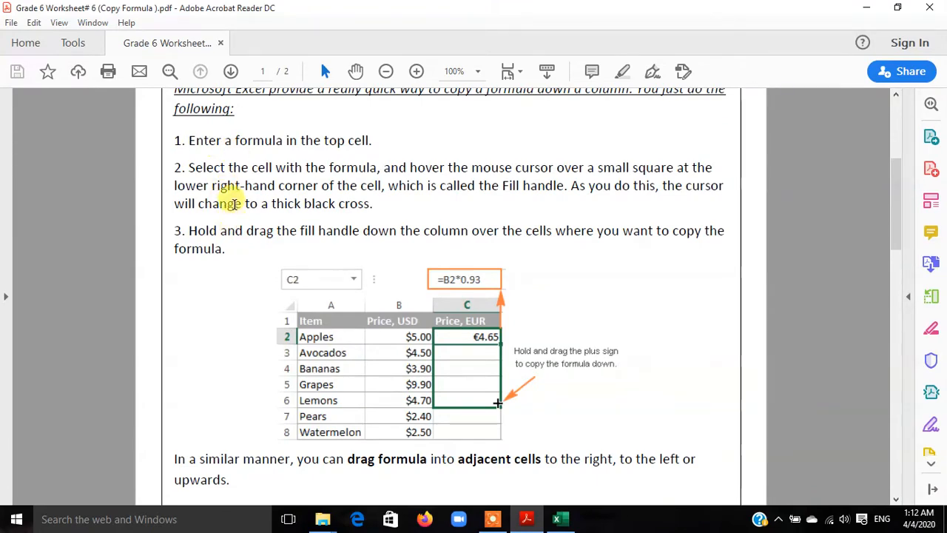
{"action": "scroll", "coordinate": [234, 204], "scroll_direction": "down", "scroll_amount": 10}
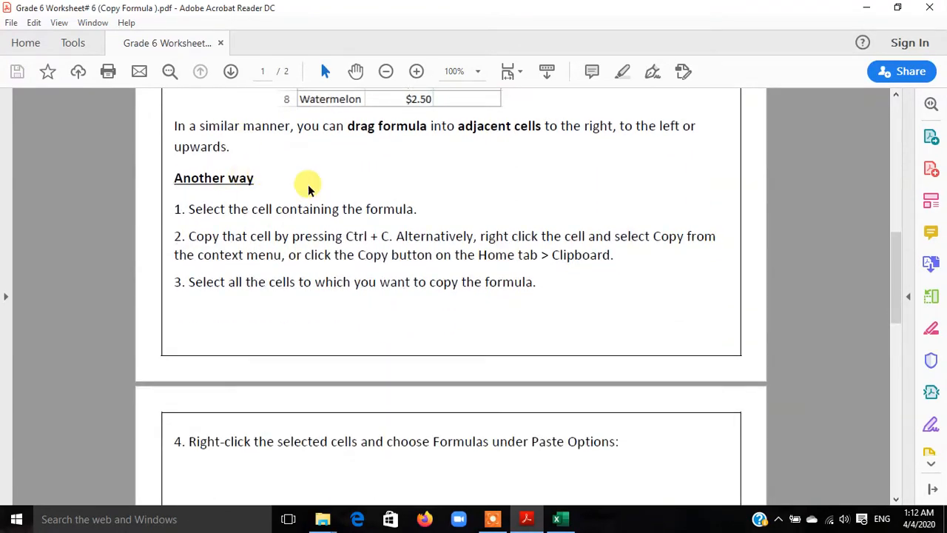
{"action": "scroll", "coordinate": [311, 187], "scroll_direction": "up", "scroll_amount": 12}
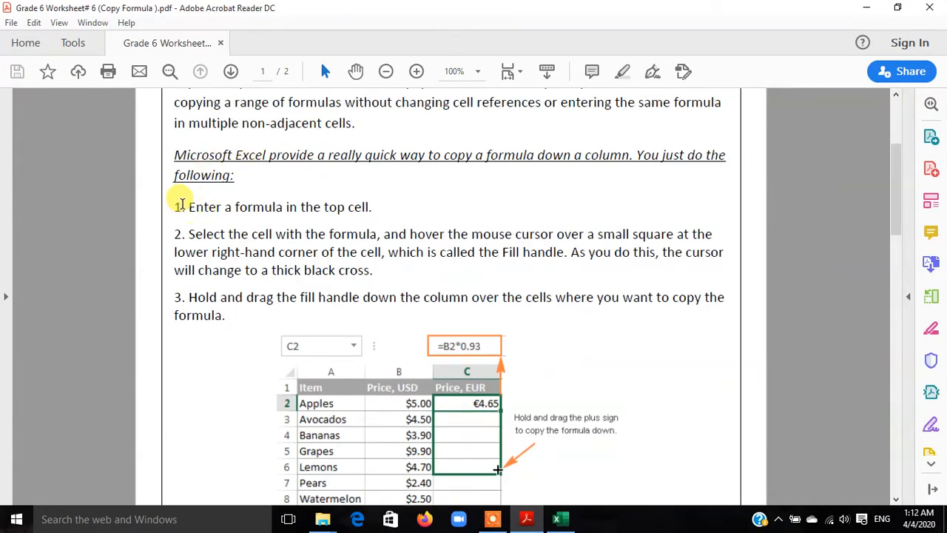
{"action": "left_click_drag", "start_coordinate": [181, 206], "coordinate": [444, 310]}
{"action": "left_click", "coordinate": [460, 233]}
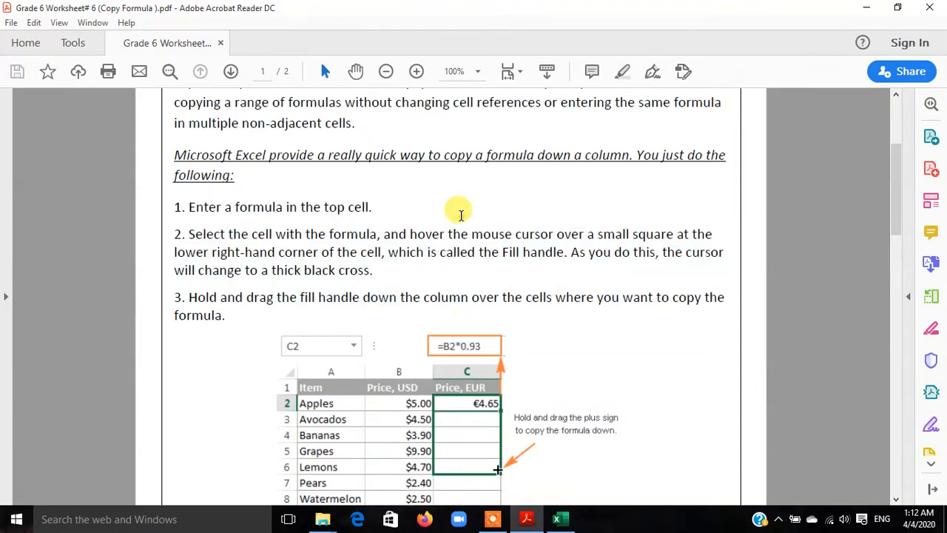
{"action": "double_click", "coordinate": [423, 192]}
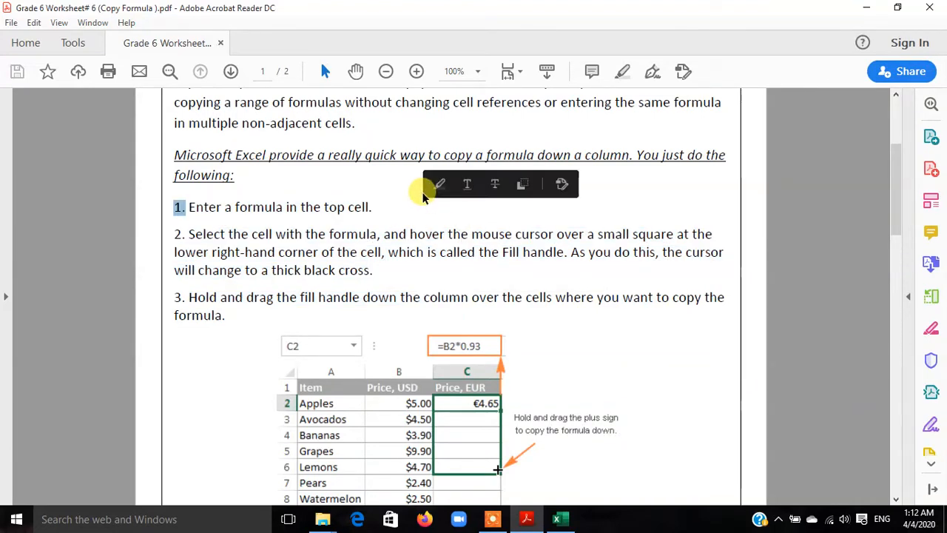
{"action": "left_click", "coordinate": [468, 234]}
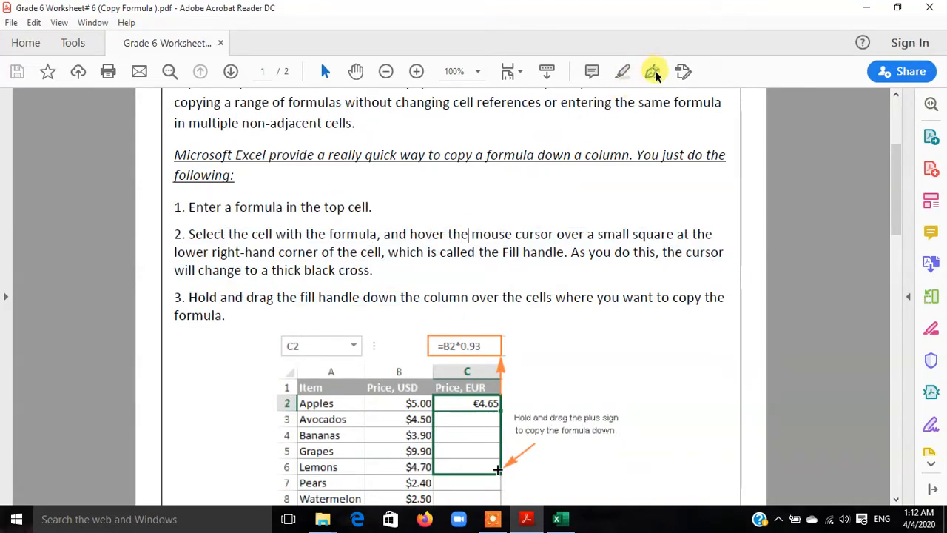
Add a Fill & Sign text note reading "Using The Mouse" just above step 1 of the first copying method.
{"action": "left_click", "coordinate": [653, 71]}
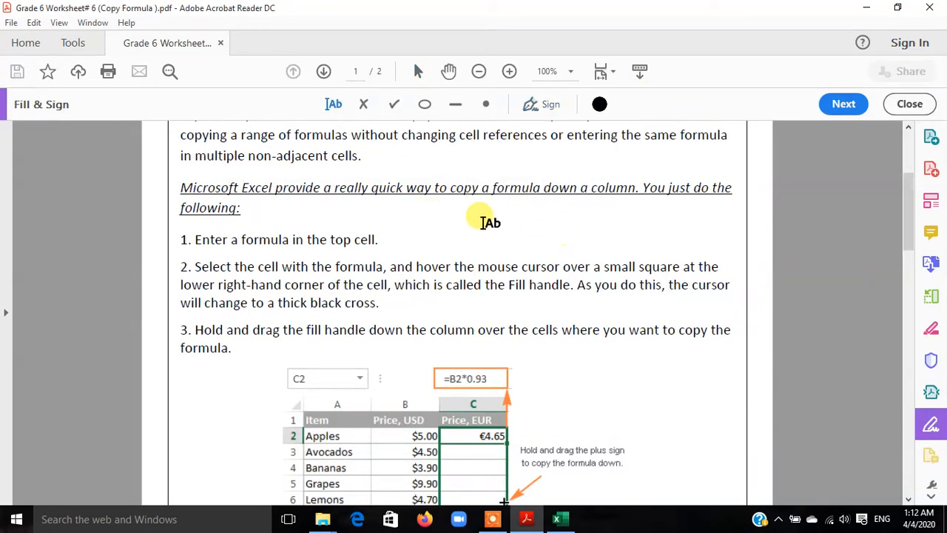
{"action": "left_click", "coordinate": [521, 222]}
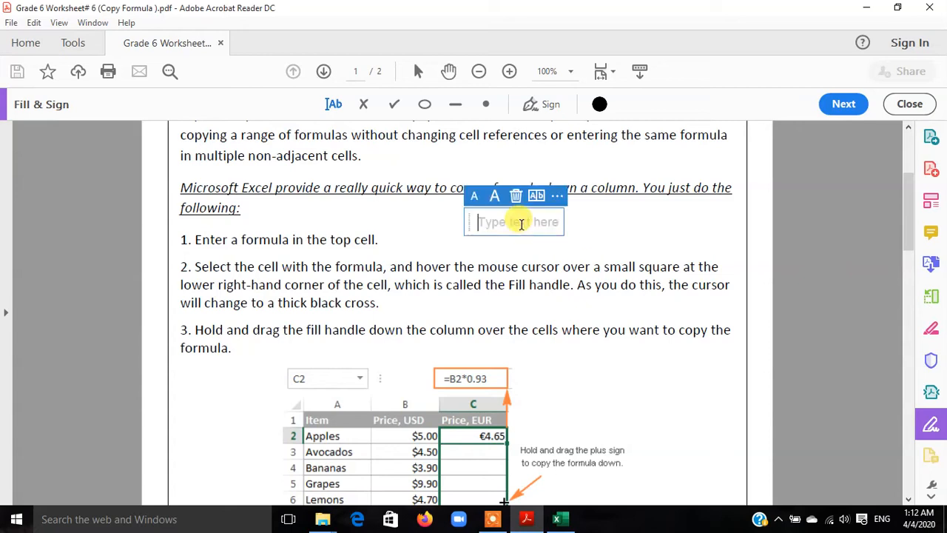
{"action": "type", "text": "MOuse"}
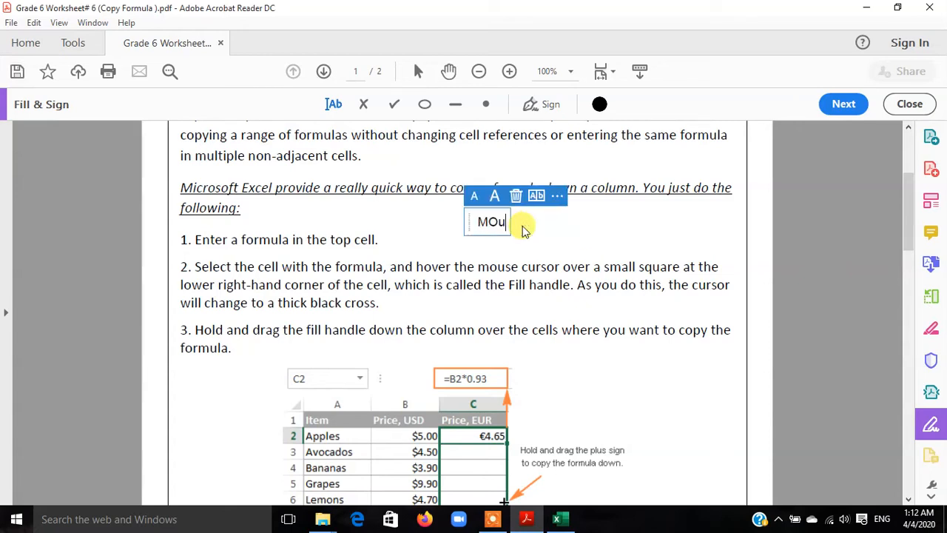
{"action": "key", "text": "BackSpace"}
{"action": "key", "text": "BackSpace"}
{"action": "key", "text": "BackSpace"}
{"action": "key", "text": "BackSpace"}
{"action": "key", "text": "BackSpace"}
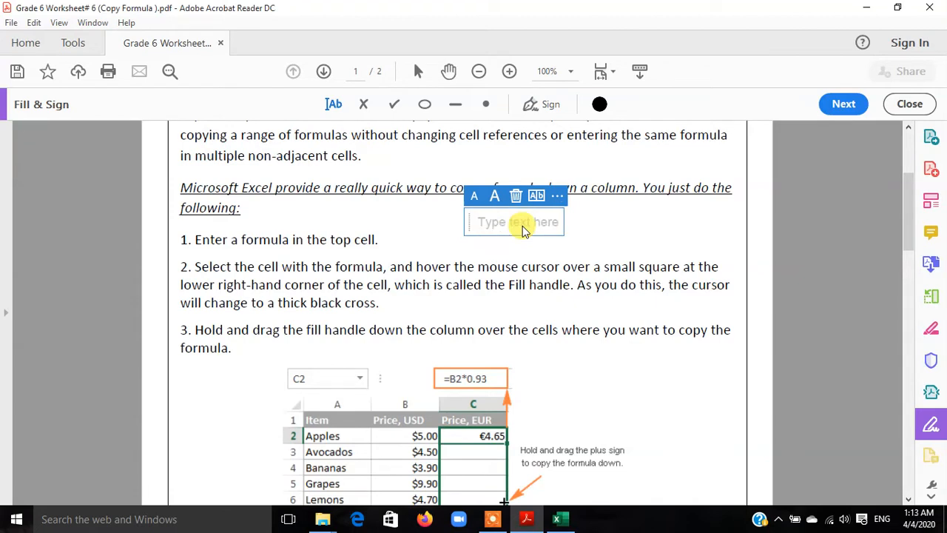
{"action": "type", "text": "Using T"}
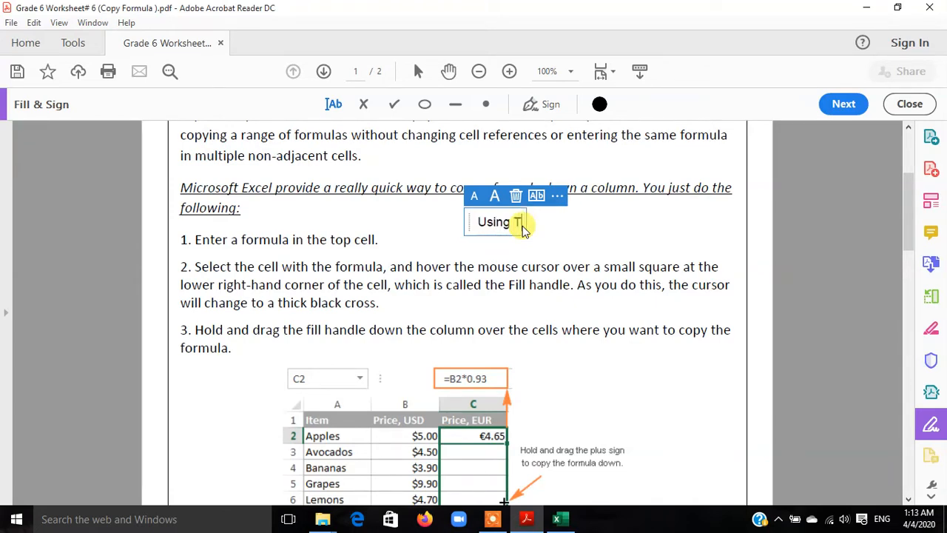
{"action": "type", "text": "he Mouse"}
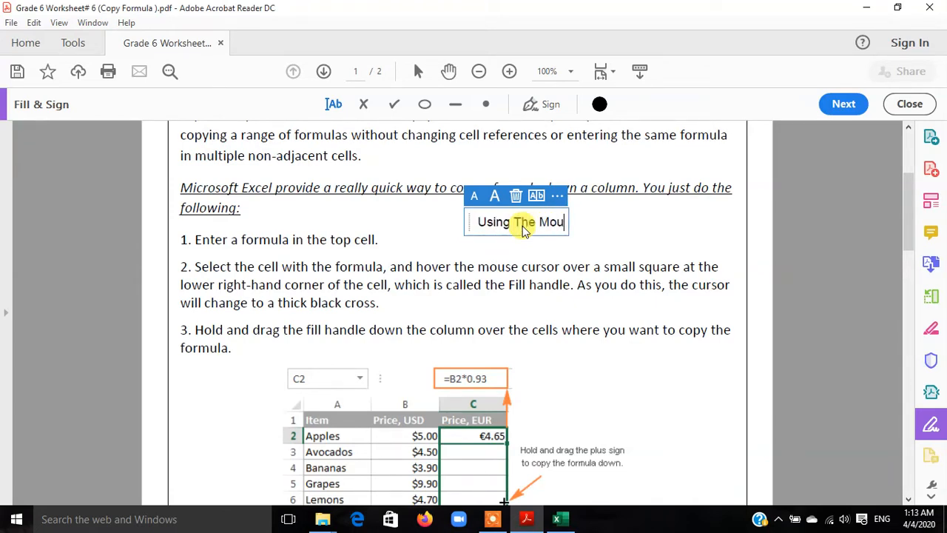
{"action": "left_click", "coordinate": [610, 226]}
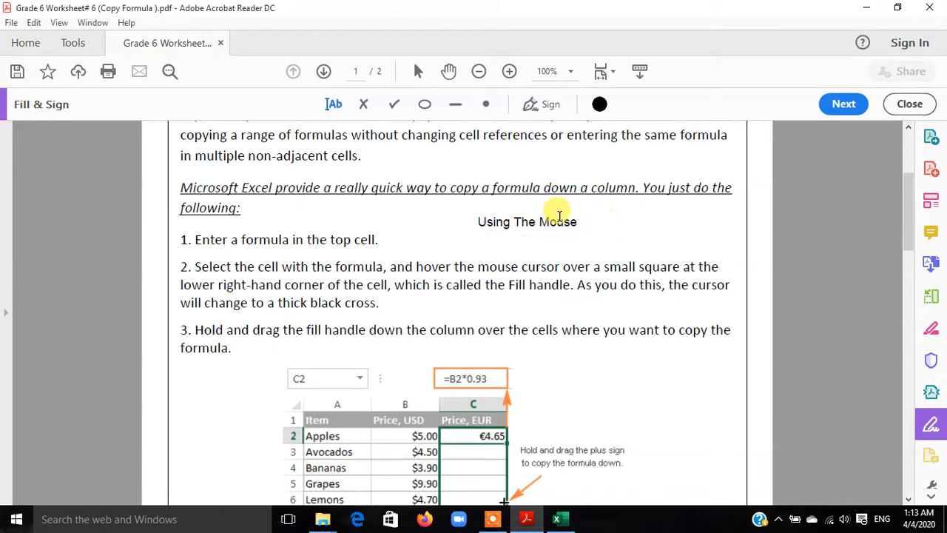
{"action": "left_click", "coordinate": [563, 228]}
Add a text note reading "Copy-Paste menu" beside the "Another way" heading.
{"action": "scroll", "coordinate": [563, 228], "scroll_direction": "down", "scroll_amount": 10}
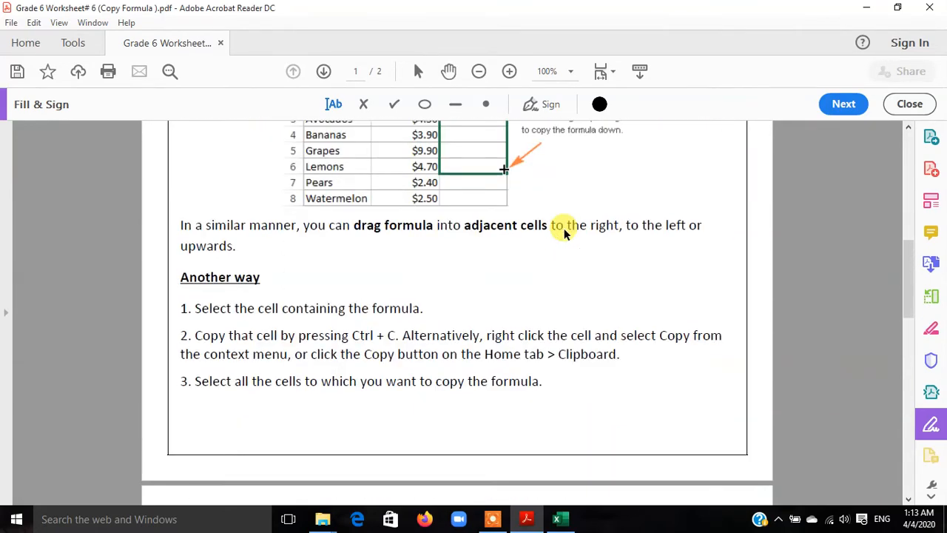
{"action": "scroll", "coordinate": [383, 289], "scroll_direction": "up", "scroll_amount": 3}
{"action": "left_click", "coordinate": [385, 307]}
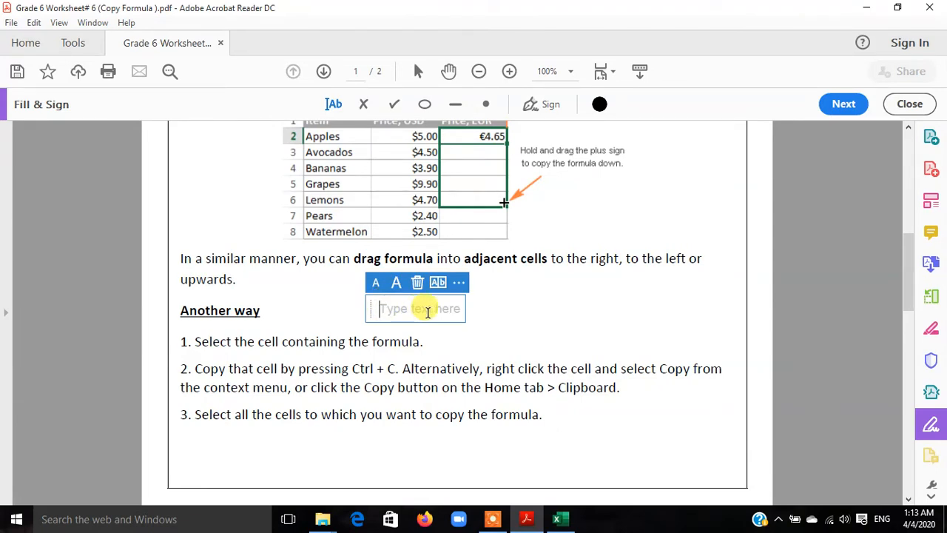
{"action": "type", "text": "Copy"}
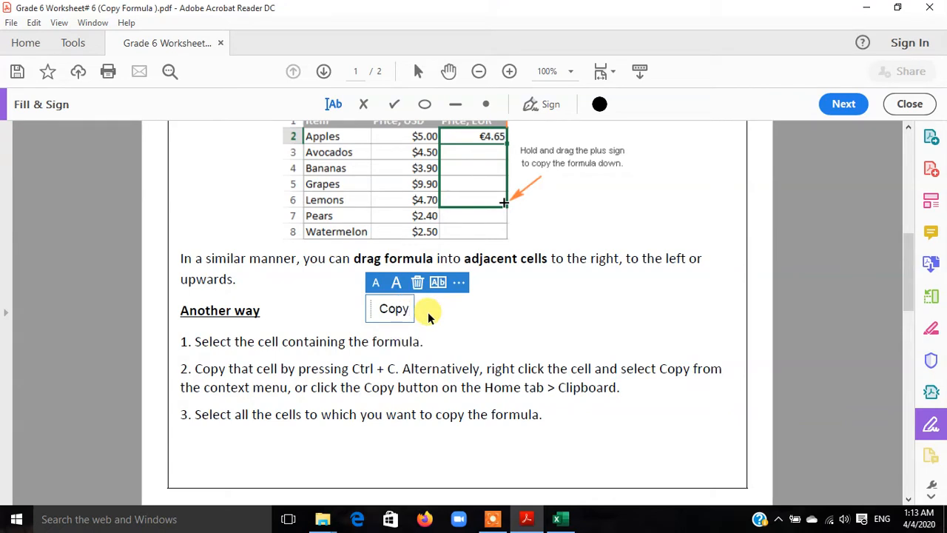
{"action": "type", "text": "-Paste menu"}
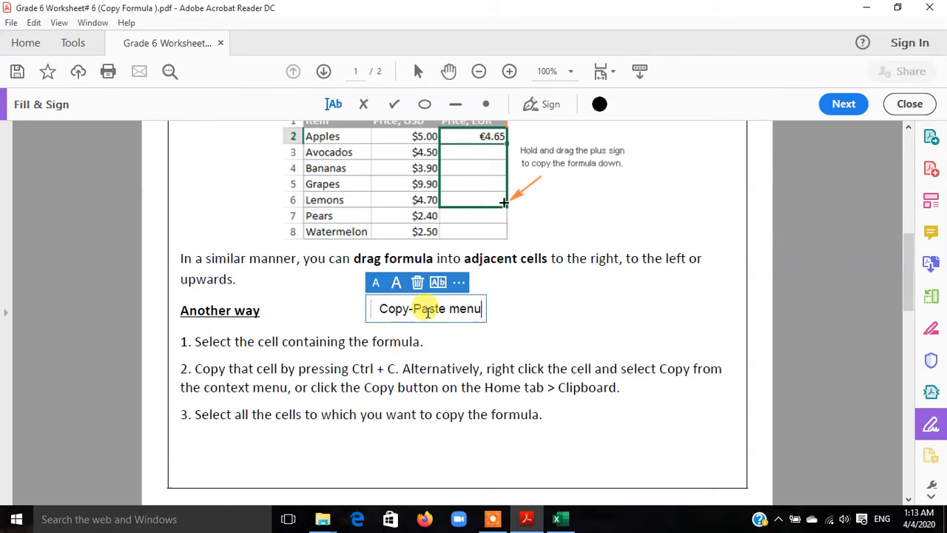
{"action": "type", "text": "e"}
{"action": "key", "text": "BackSpace"}
{"action": "left_click", "coordinate": [595, 312]}
Move the "Using The Mouse" note closer to the first instruction and change its text colour to red.
{"action": "scroll", "coordinate": [447, 317], "scroll_direction": "up", "scroll_amount": 10}
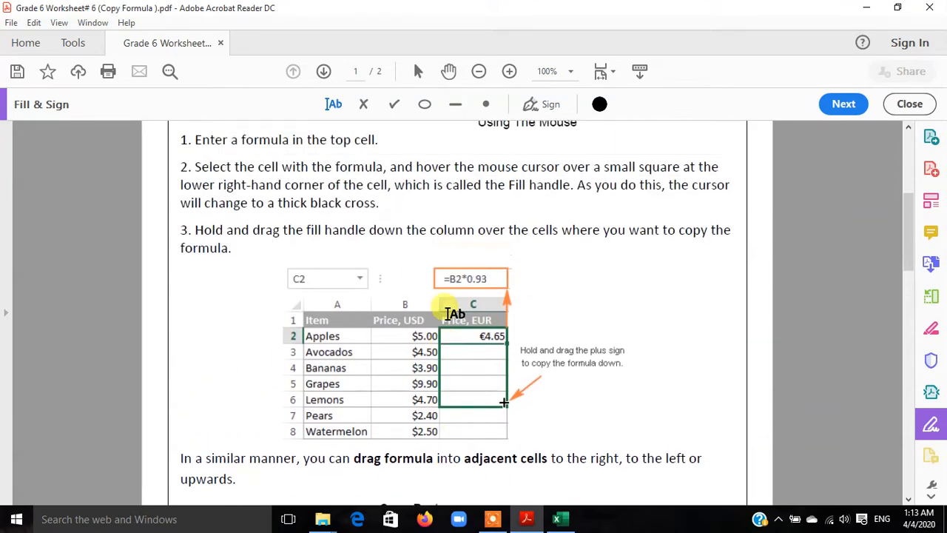
{"action": "left_click", "coordinate": [490, 253]}
{"action": "left_click_drag", "start_coordinate": [491, 253], "coordinate": [531, 256]}
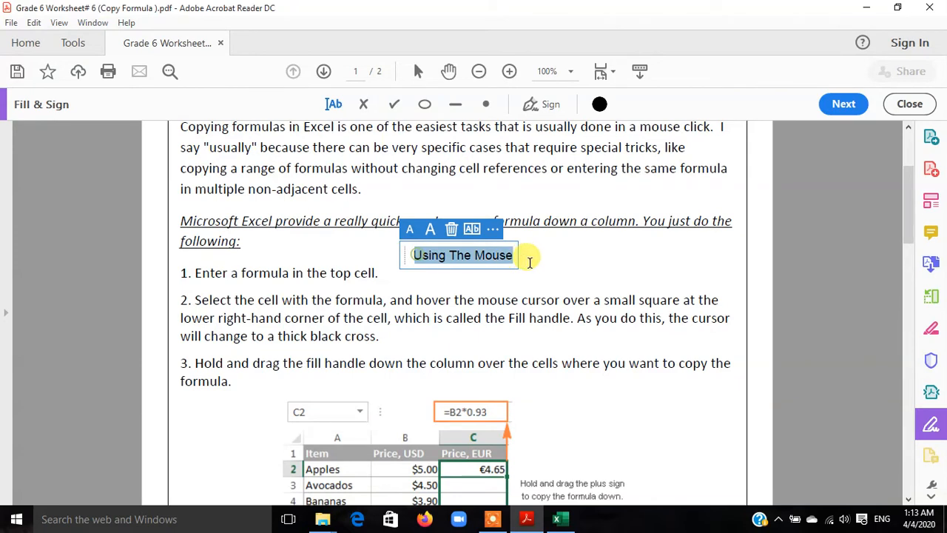
{"action": "left_click", "coordinate": [601, 103]}
{"action": "left_click", "coordinate": [533, 193]}
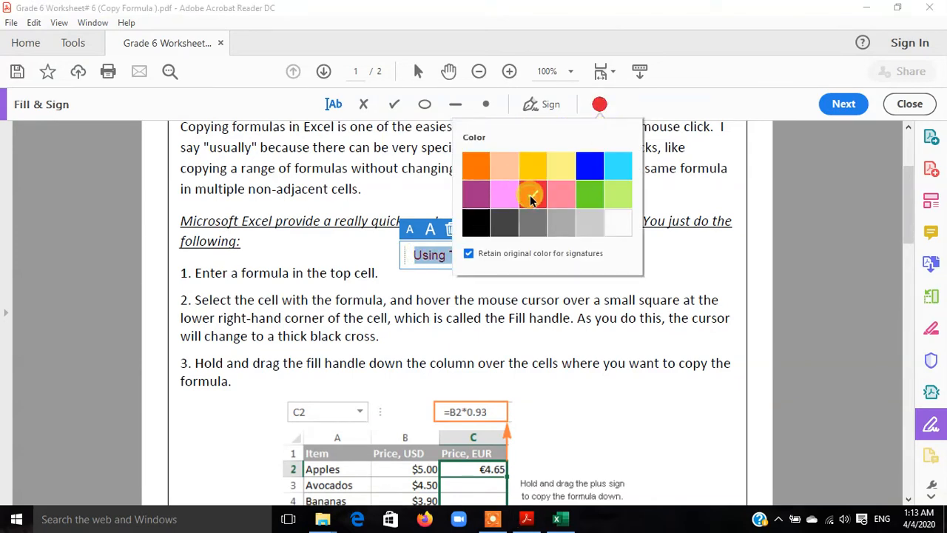
{"action": "left_click", "coordinate": [510, 292]}
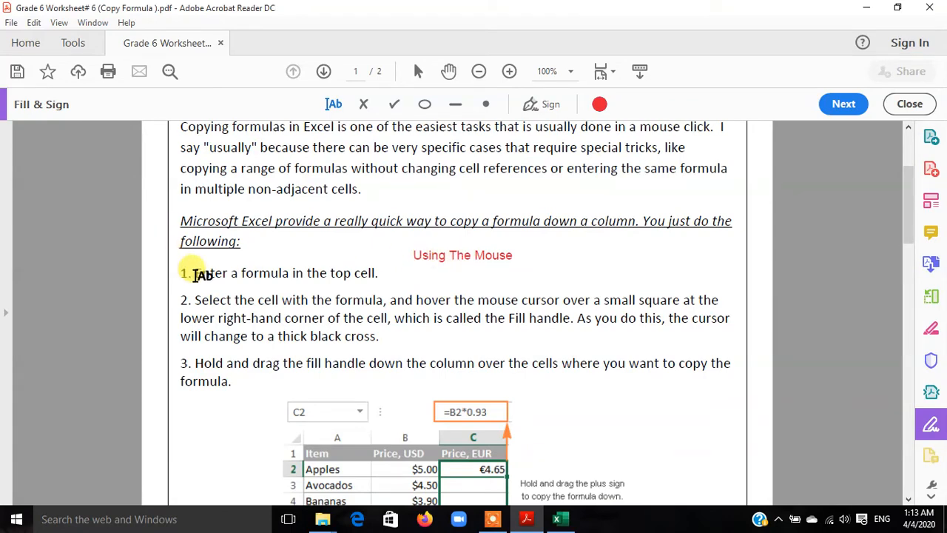
Change the text colour of the "Copy-Paste menu" note to purple.
{"action": "scroll", "coordinate": [301, 288], "scroll_direction": "down", "scroll_amount": 4}
{"action": "scroll", "coordinate": [307, 289], "scroll_direction": "up", "scroll_amount": 2}
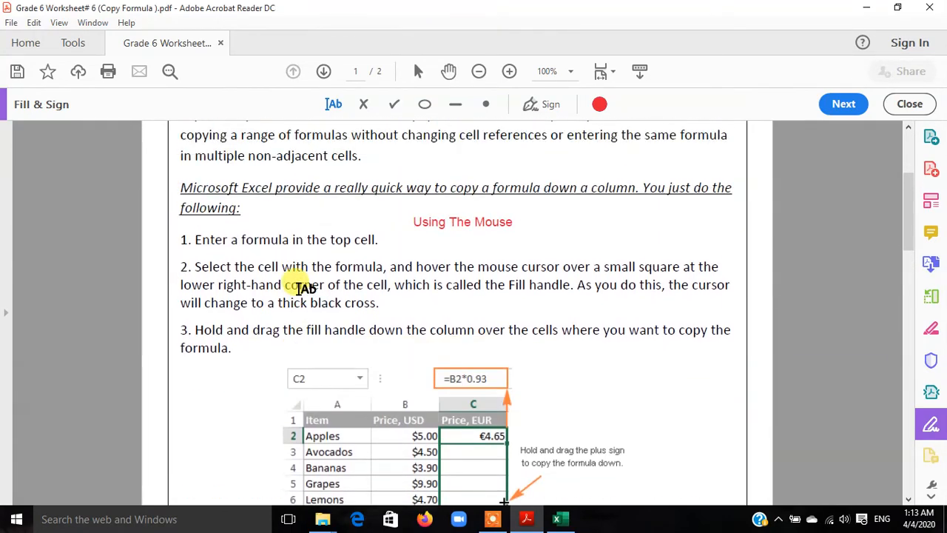
{"action": "scroll", "coordinate": [306, 288], "scroll_direction": "down", "scroll_amount": 4}
{"action": "scroll", "coordinate": [416, 370], "scroll_direction": "down", "scroll_amount": 7}
{"action": "left_click", "coordinate": [383, 207]}
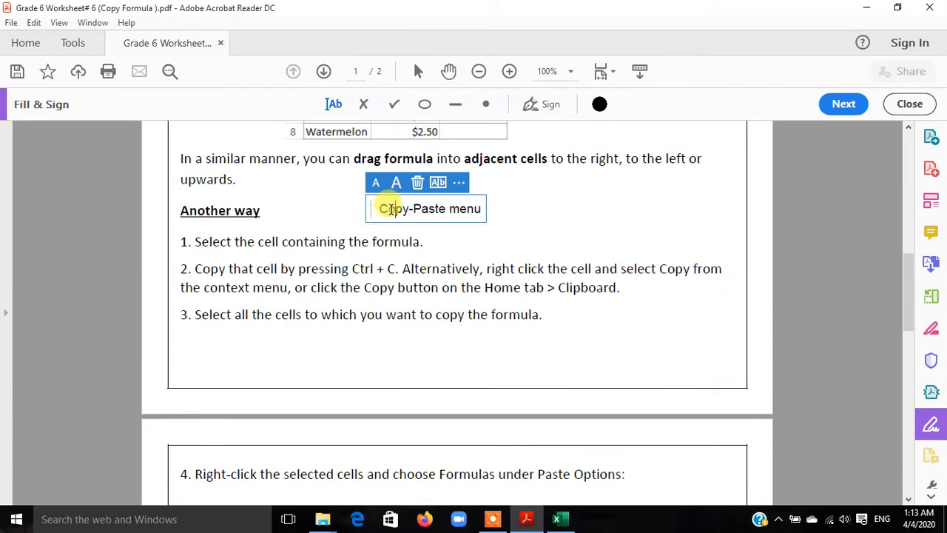
{"action": "left_click_drag", "start_coordinate": [379, 207], "coordinate": [484, 207]}
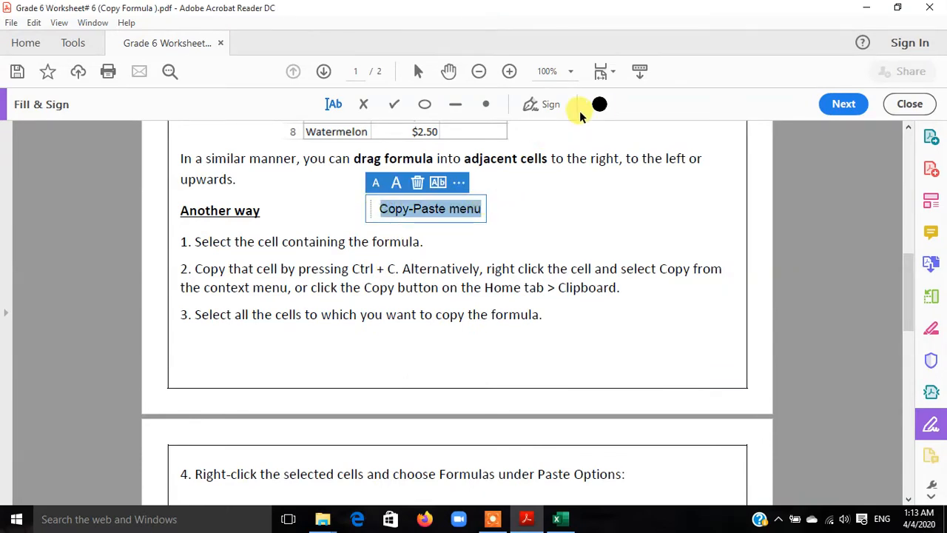
{"action": "left_click", "coordinate": [599, 104]}
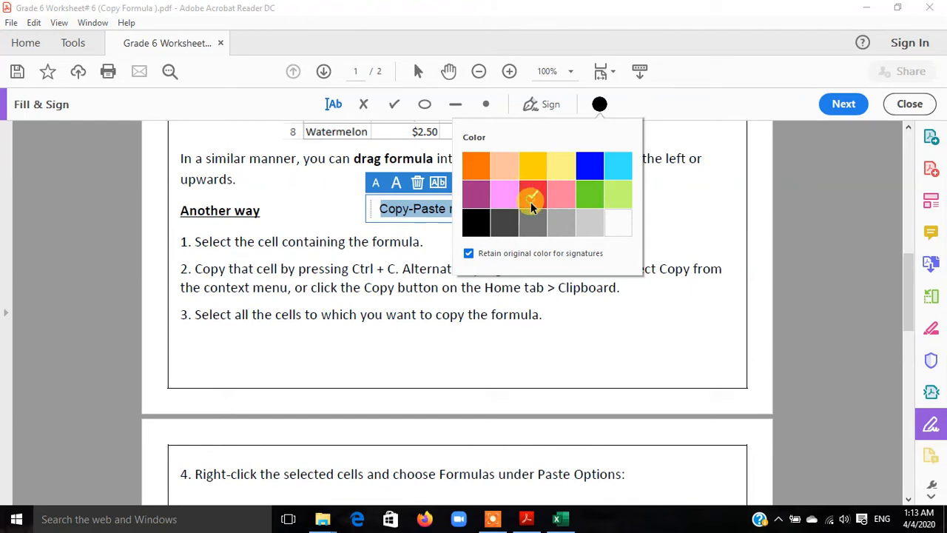
{"action": "left_click", "coordinate": [478, 195]}
{"action": "scroll", "coordinate": [560, 329], "scroll_direction": "down", "scroll_amount": 10}
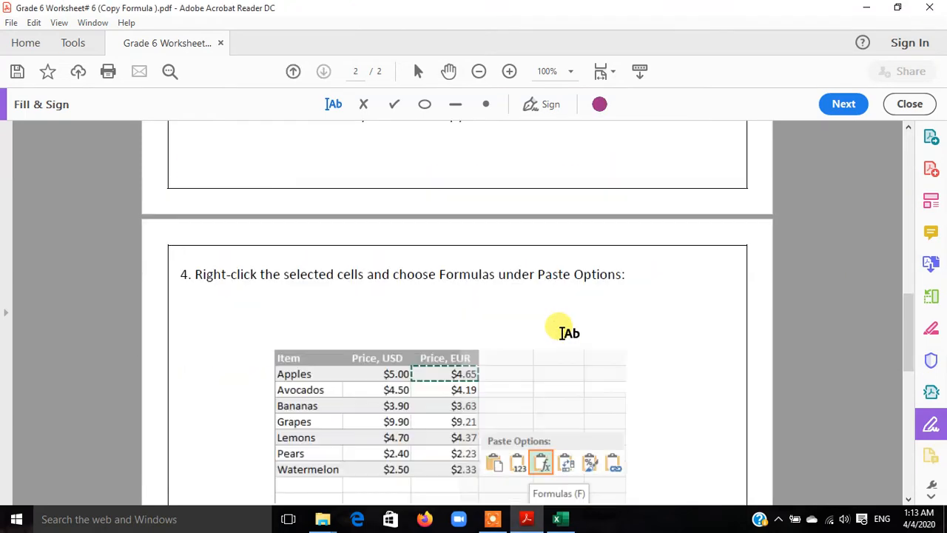
{"action": "scroll", "coordinate": [561, 331], "scroll_direction": "down", "scroll_amount": 10}
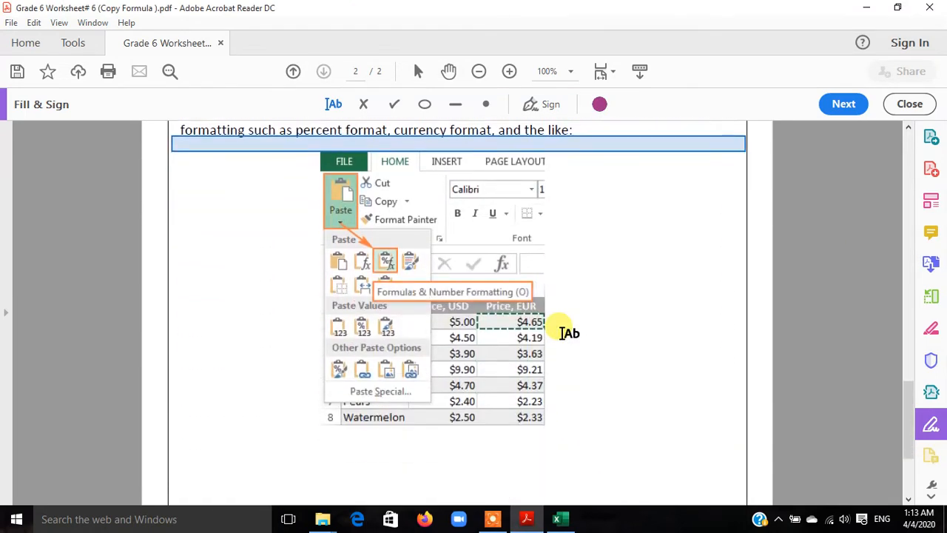
{"action": "scroll", "coordinate": [569, 333], "scroll_direction": "up", "scroll_amount": 15}
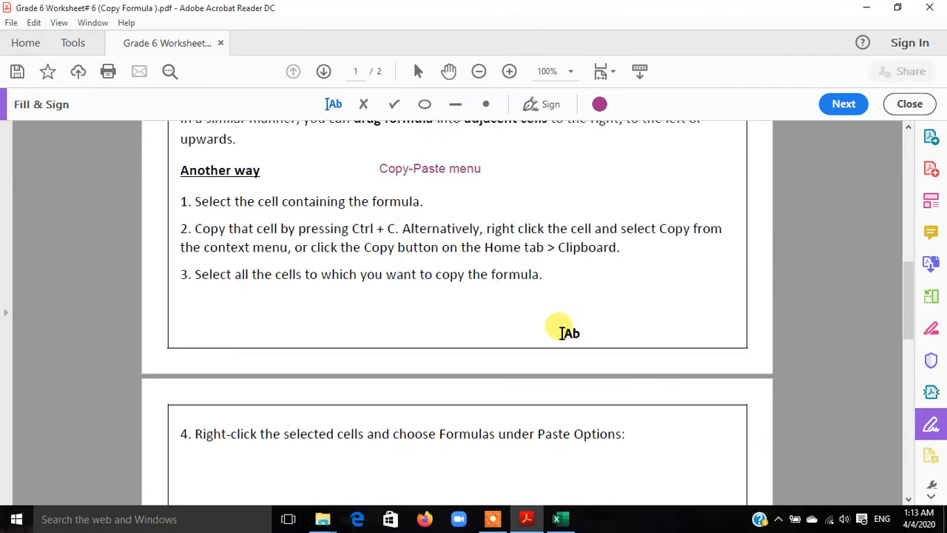
Switch to the G6 Equations workbook in Excel and bring the student marks table into view.
{"action": "scroll", "coordinate": [570, 333], "scroll_direction": "up", "scroll_amount": 5}
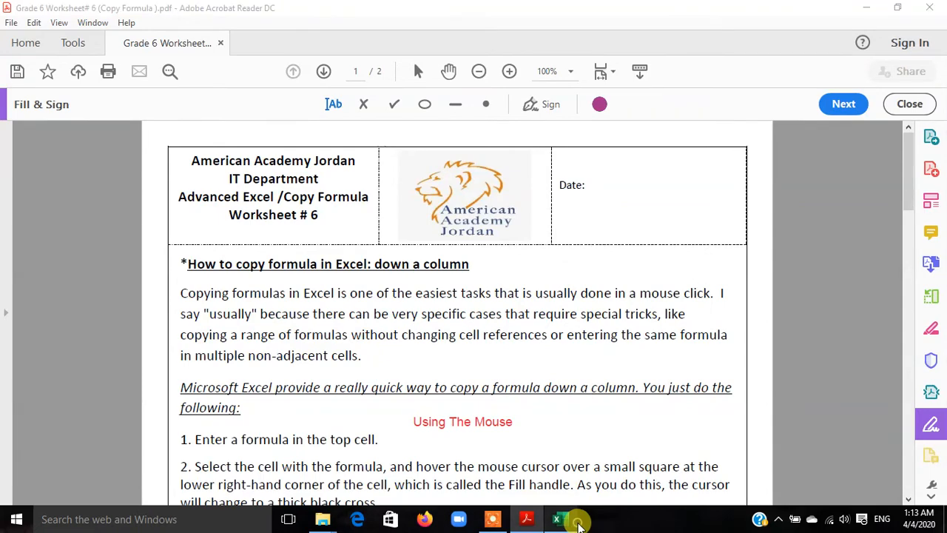
{"action": "left_click", "coordinate": [576, 520]}
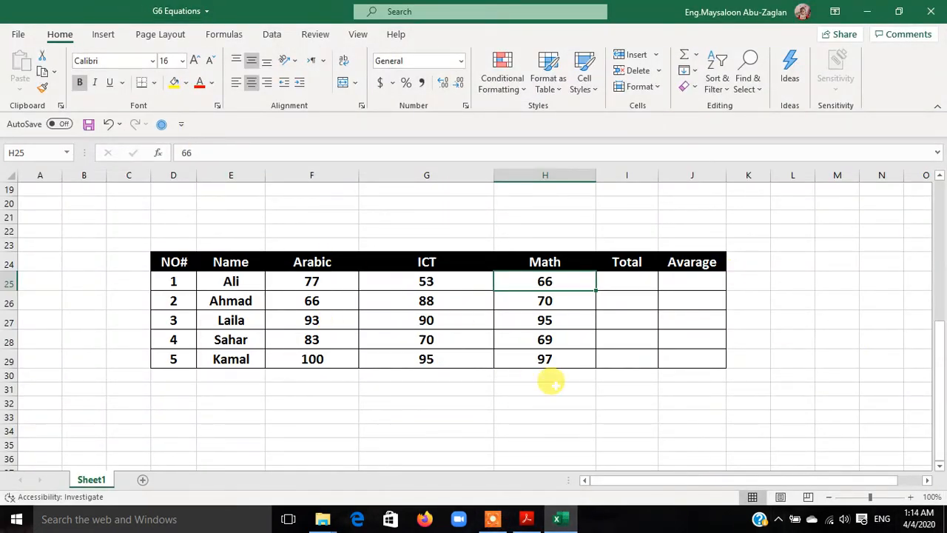
{"action": "scroll", "coordinate": [550, 382], "scroll_direction": "up", "scroll_amount": 1}
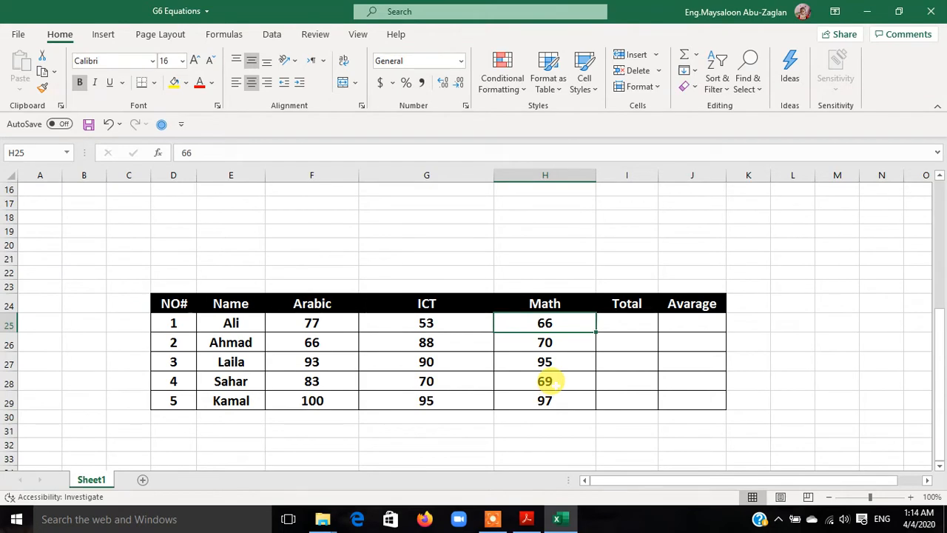
{"action": "scroll", "coordinate": [552, 383], "scroll_direction": "down", "scroll_amount": 2}
{"action": "scroll", "coordinate": [518, 355], "scroll_direction": "up", "scroll_amount": 1}
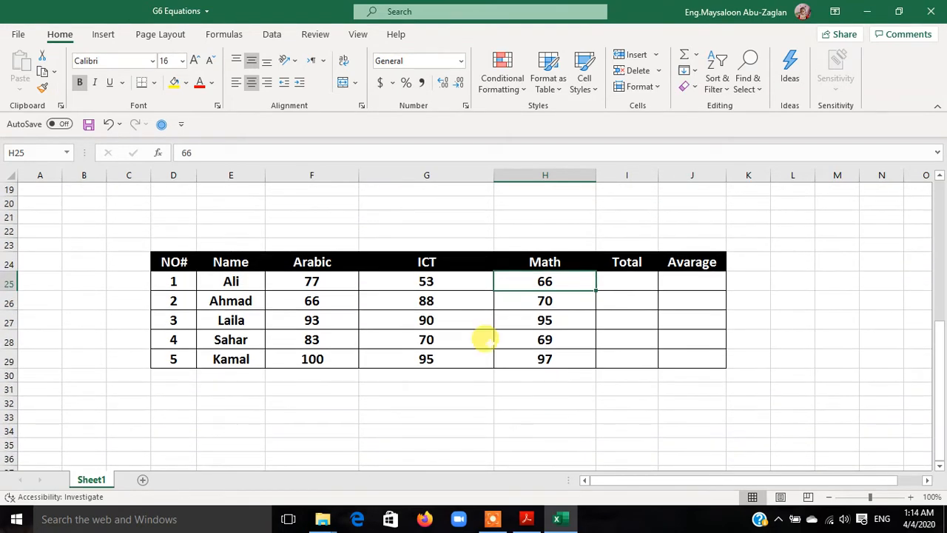
Examine the Arabic, ICT and Math marks in row 25 and the Total cell they belong to.
{"action": "left_click", "coordinate": [635, 277]}
{"action": "left_click", "coordinate": [296, 275]}
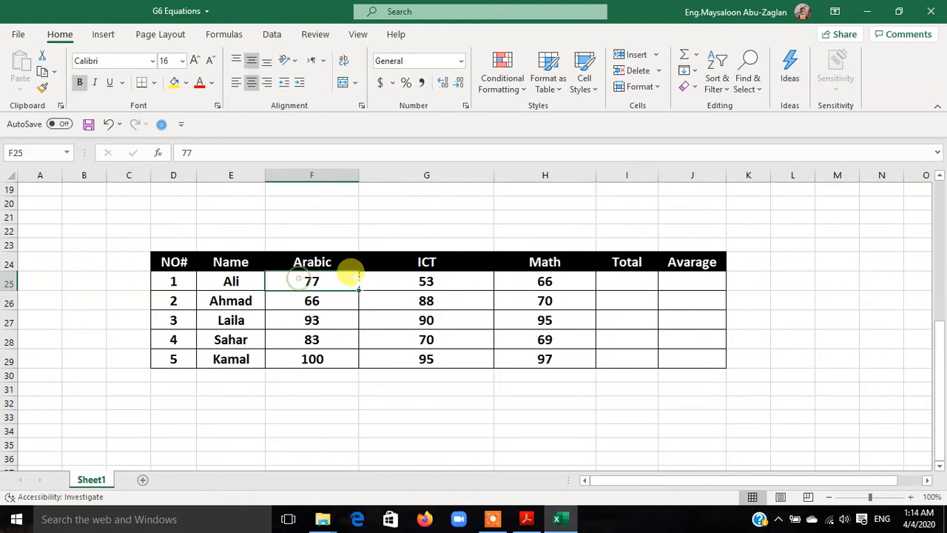
{"action": "left_click", "coordinate": [497, 285]}
{"action": "left_click", "coordinate": [311, 277]}
{"action": "left_click", "coordinate": [429, 278]}
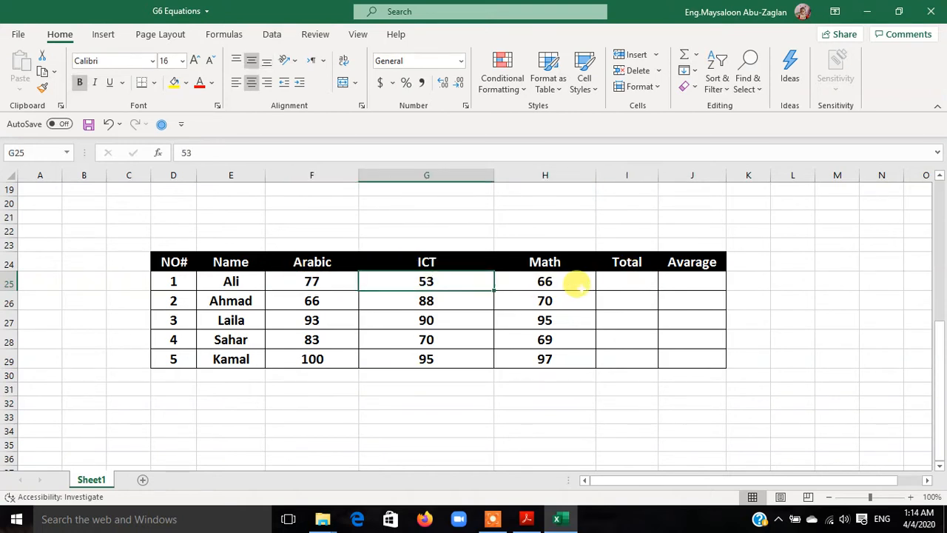
{"action": "left_click", "coordinate": [577, 283]}
{"action": "left_click", "coordinate": [614, 282]}
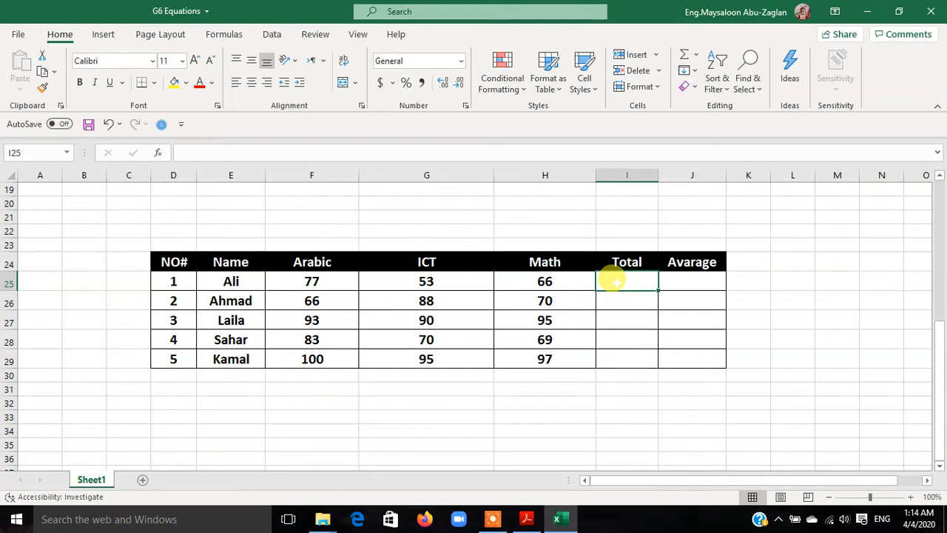
{"action": "left_click", "coordinate": [344, 281]}
{"action": "left_click", "coordinate": [447, 280]}
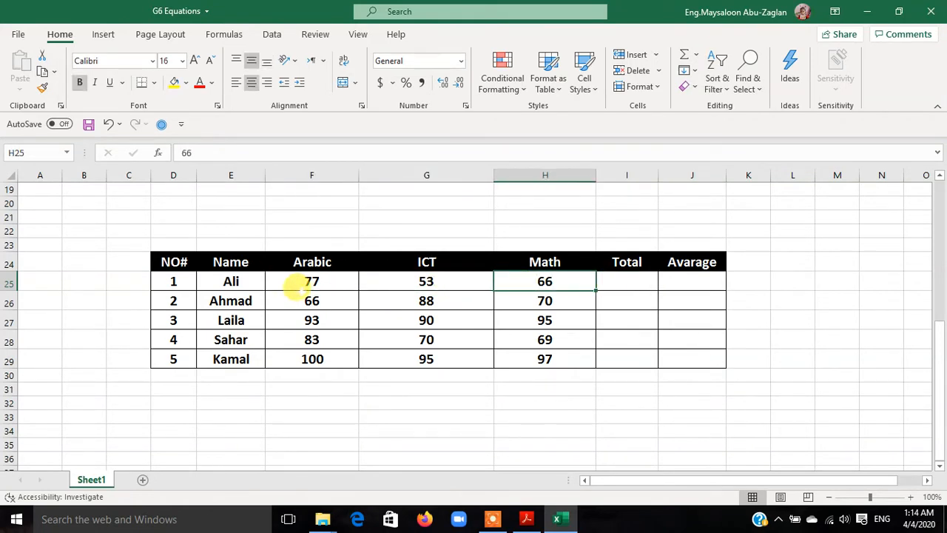
Use AutoSum on the Arabic, ICT and Math marks in row 25 to put their total in I25.
{"action": "left_click_drag", "start_coordinate": [300, 281], "coordinate": [608, 282]}
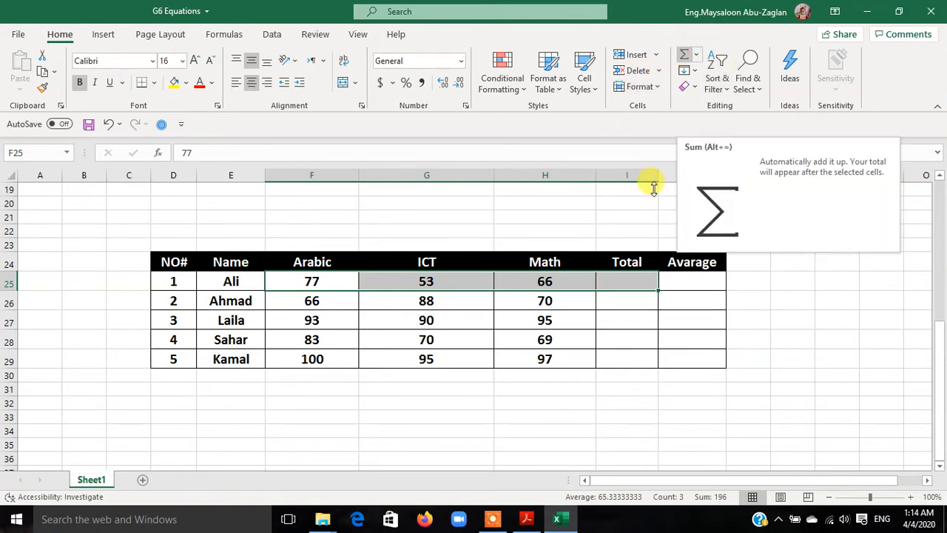
{"action": "left_click", "coordinate": [599, 366]}
{"action": "left_click", "coordinate": [346, 281]}
{"action": "left_click_drag", "start_coordinate": [345, 282], "coordinate": [621, 281]}
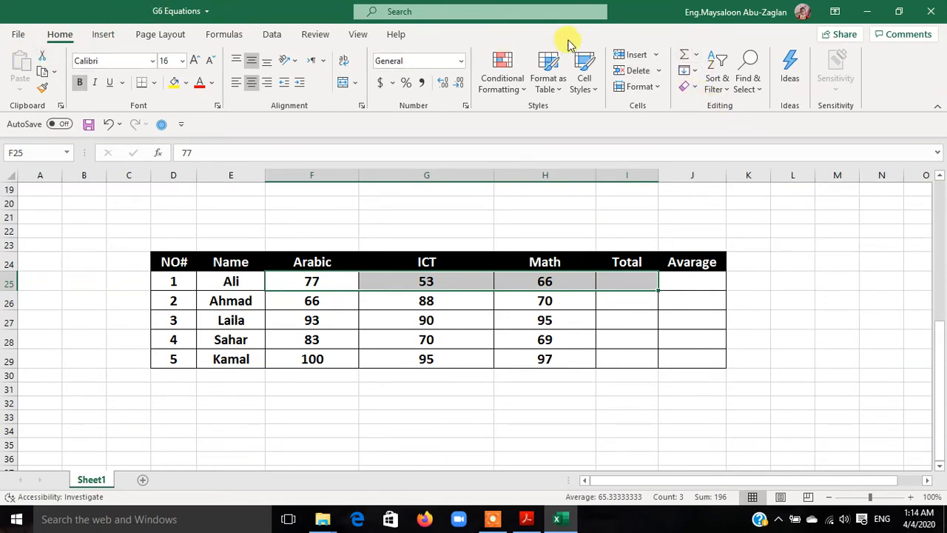
{"action": "left_click", "coordinate": [686, 56]}
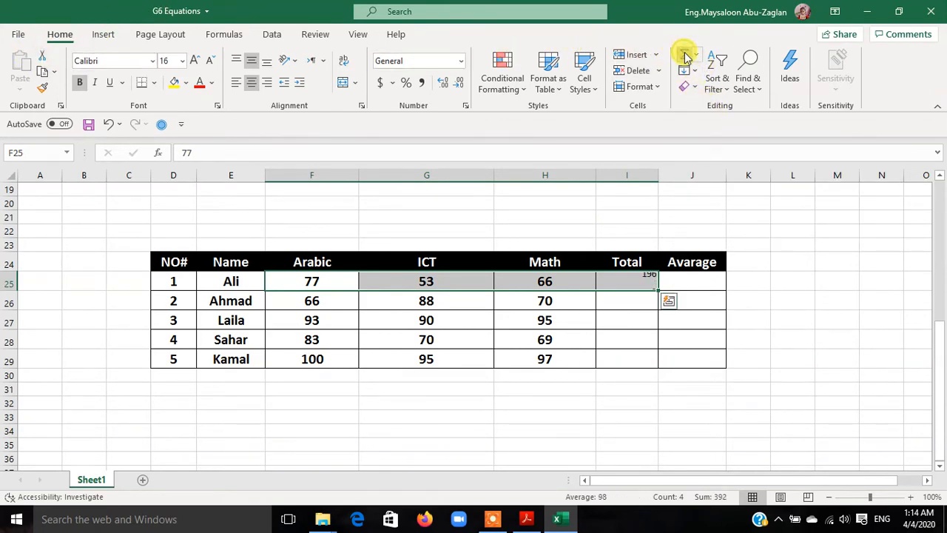
Format the total in I25 as bold, 14-point text centred horizontally and vertically.
{"action": "left_click", "coordinate": [625, 282]}
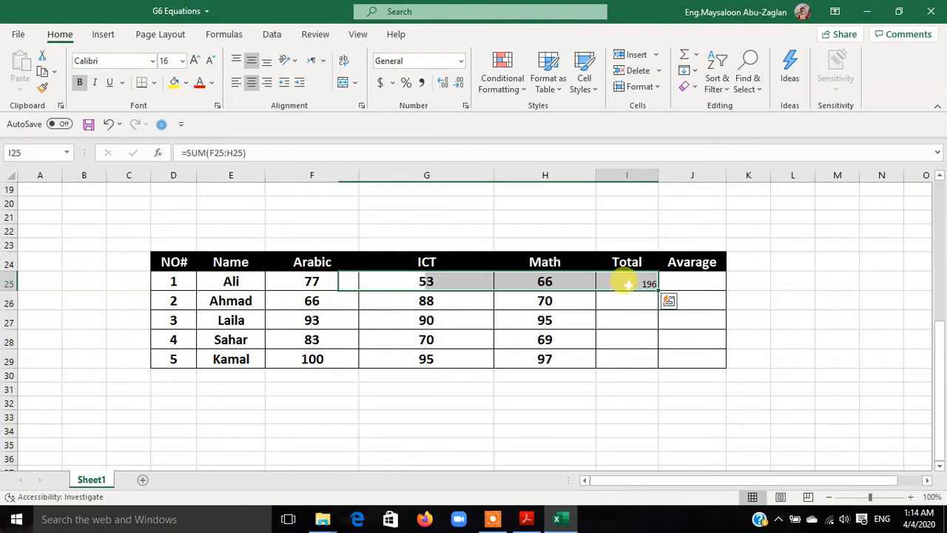
{"action": "left_click", "coordinate": [251, 61]}
{"action": "left_click", "coordinate": [251, 82]}
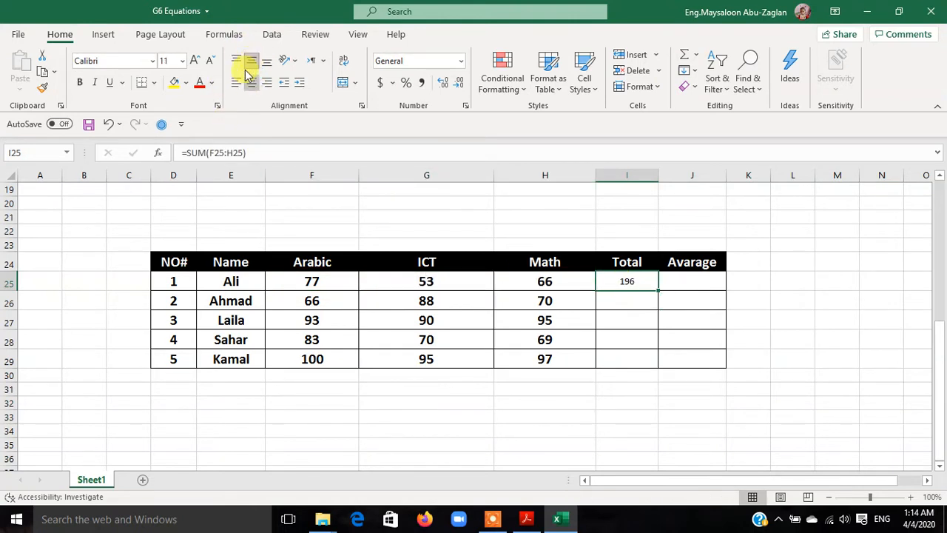
{"action": "left_click", "coordinate": [79, 82]}
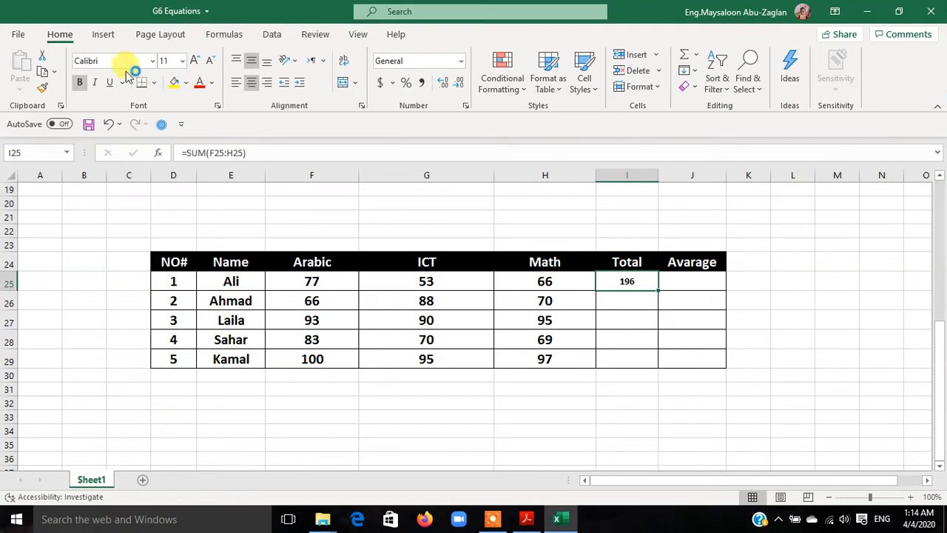
{"action": "left_click", "coordinate": [193, 62]}
{"action": "left_click", "coordinate": [193, 62]}
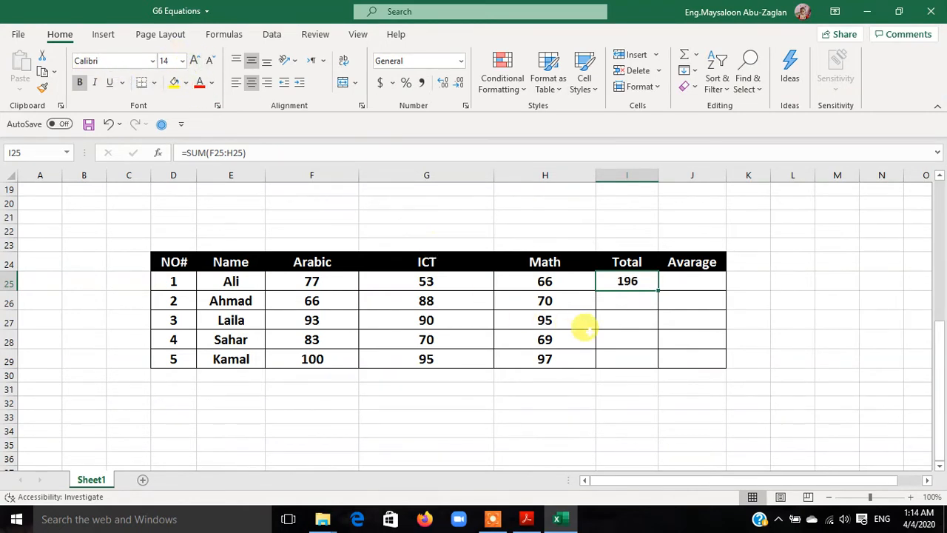
Inspect the SUM formula behind the total in I25 and leave it without editing.
{"action": "left_click", "coordinate": [590, 334]}
{"action": "left_click", "coordinate": [641, 280]}
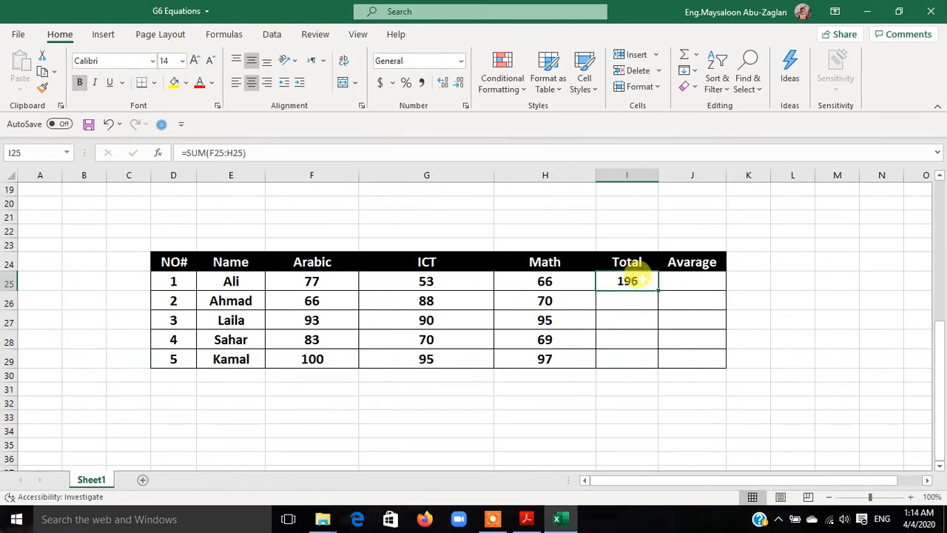
{"action": "left_click", "coordinate": [280, 155]}
{"action": "left_click_drag", "start_coordinate": [206, 153], "coordinate": [167, 156]}
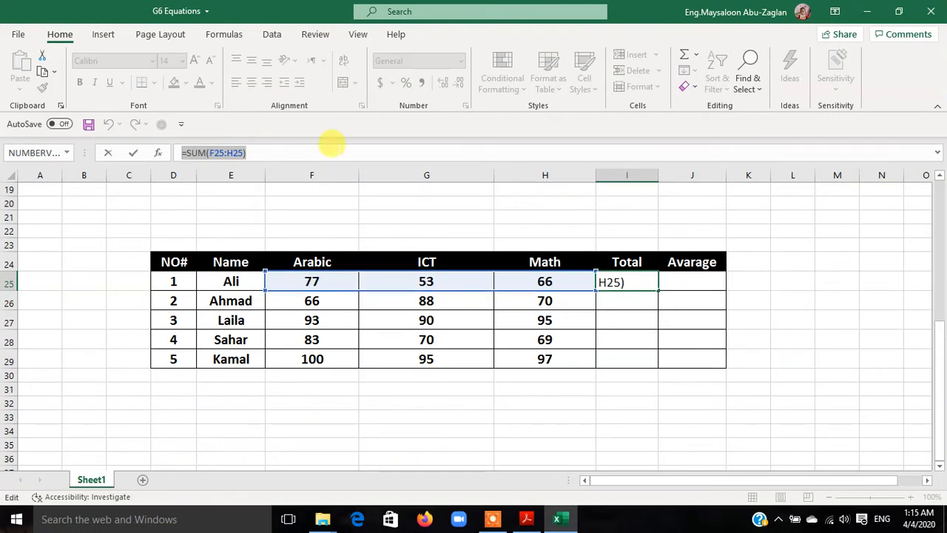
{"action": "left_click", "coordinate": [622, 302]}
{"action": "key", "text": "Escape"}
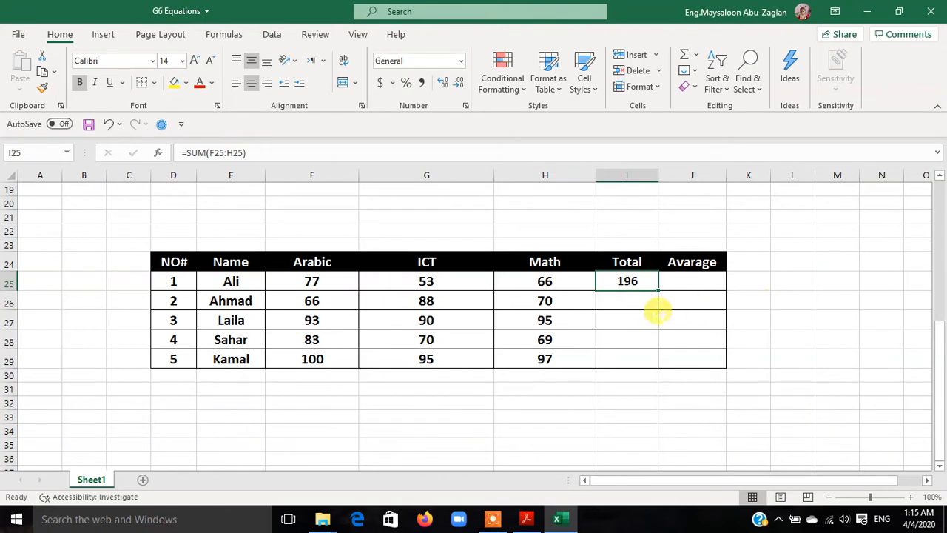
Copy the SUM formula from I25 down to I29 with the fill handle.
{"action": "key", "text": "ctrl+c"}
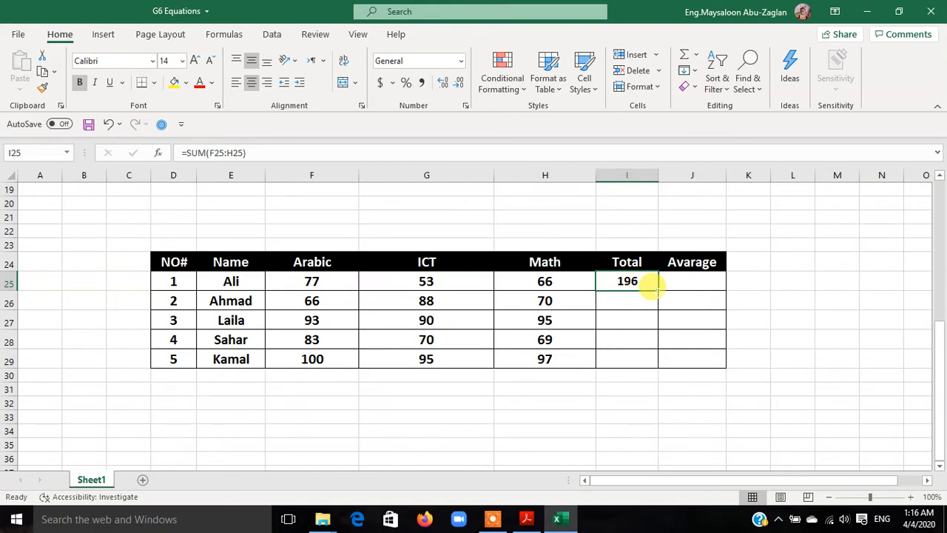
{"action": "left_click_drag", "start_coordinate": [656, 290], "coordinate": [657, 291]}
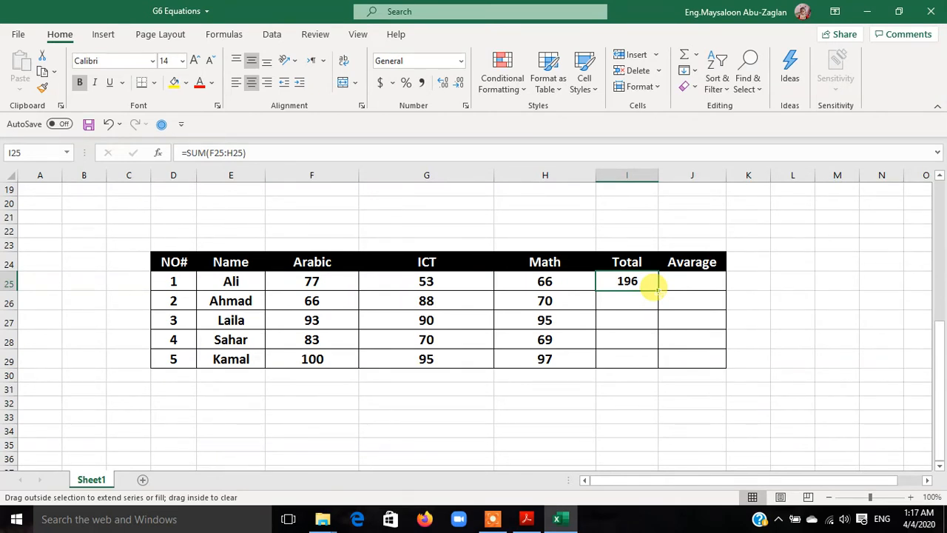
{"action": "left_click_drag", "start_coordinate": [656, 290], "coordinate": [654, 359]}
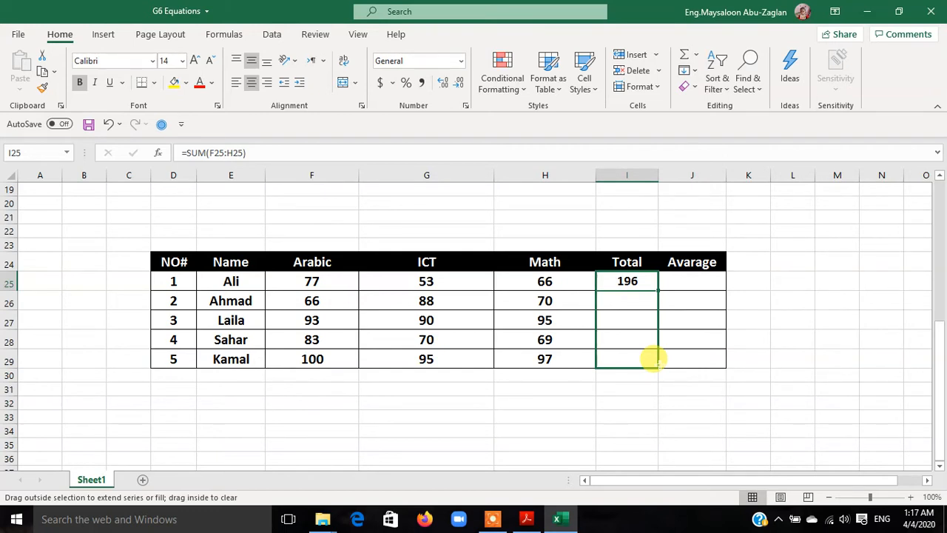
{"action": "left_click_drag", "start_coordinate": [654, 360], "coordinate": [653, 360]}
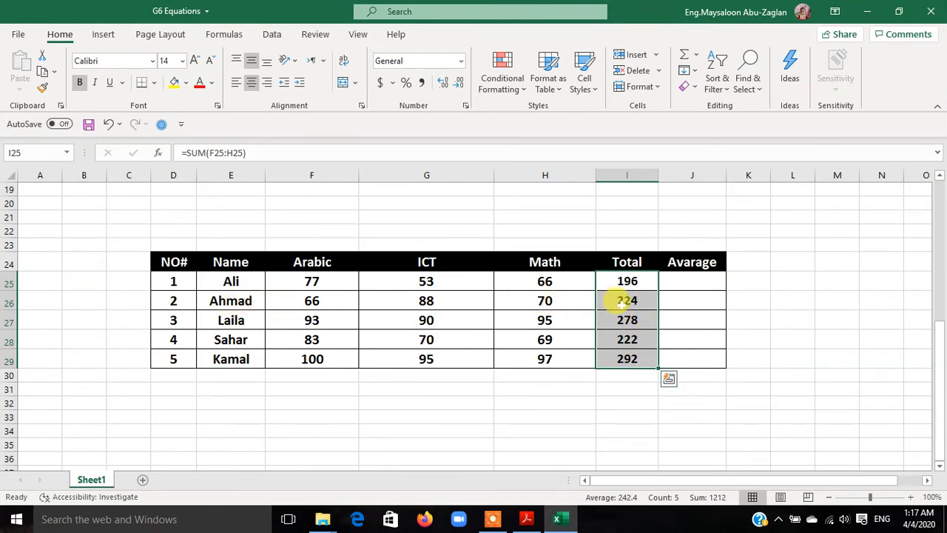
Check the cell references of the copied SUM formulas in I26, I28 and I29.
{"action": "left_click", "coordinate": [621, 302]}
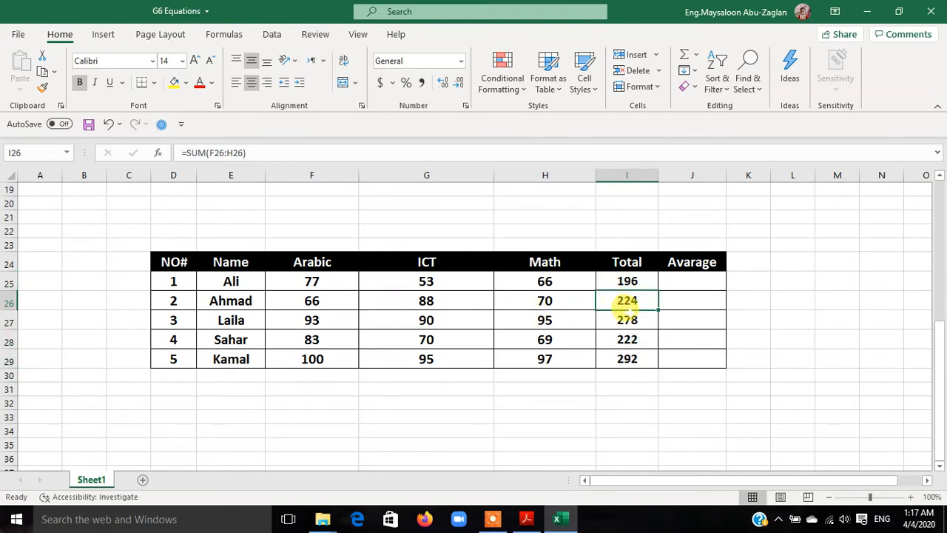
{"action": "left_click", "coordinate": [608, 340]}
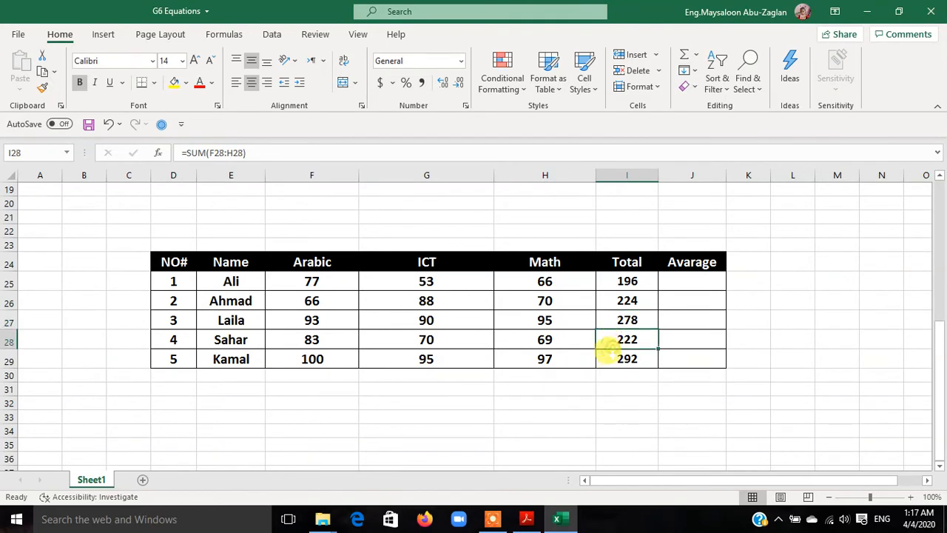
{"action": "left_click", "coordinate": [608, 356]}
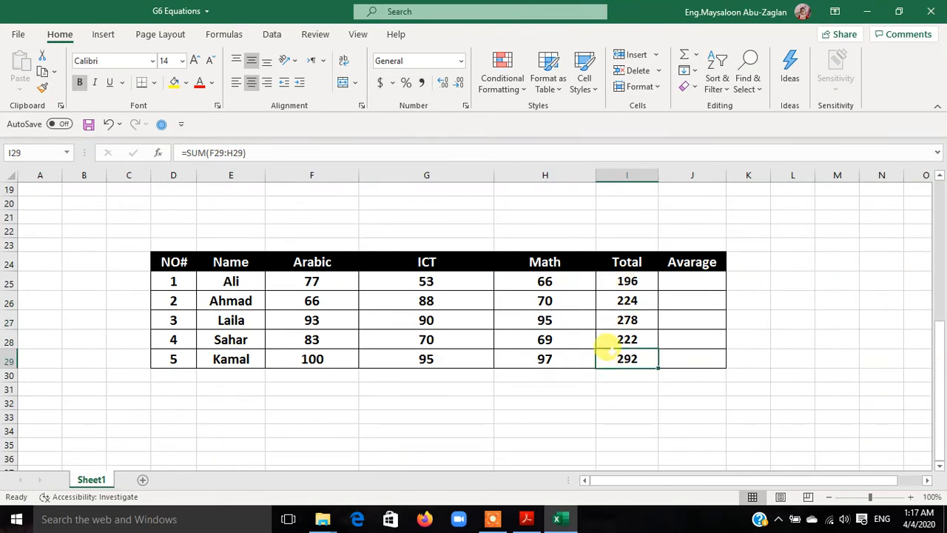
{"action": "left_click", "coordinate": [614, 337]}
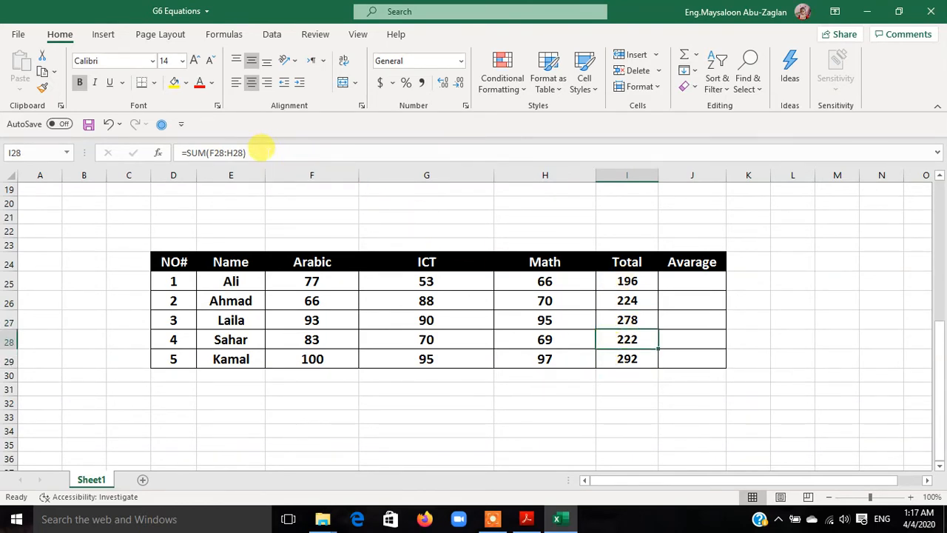
{"action": "left_click_drag", "start_coordinate": [255, 152], "coordinate": [165, 153]}
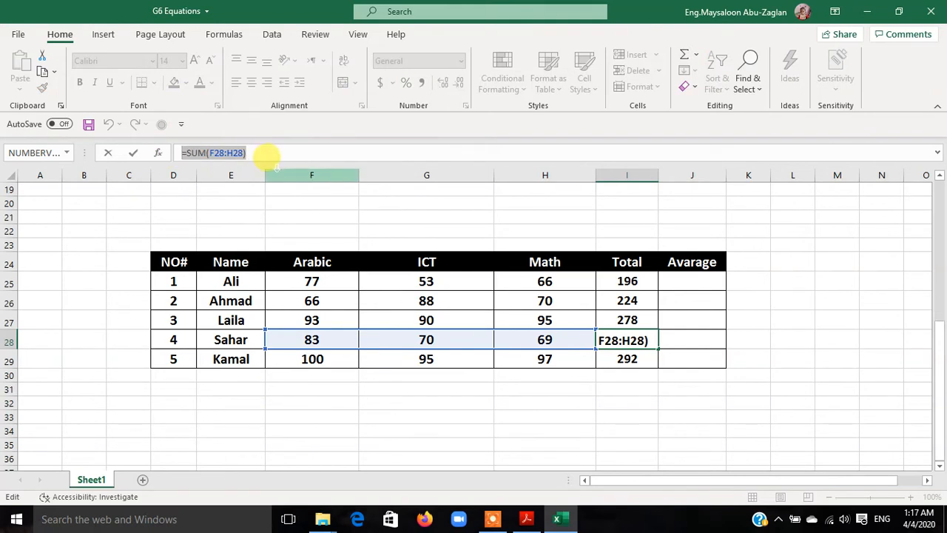
{"action": "key", "text": "Escape"}
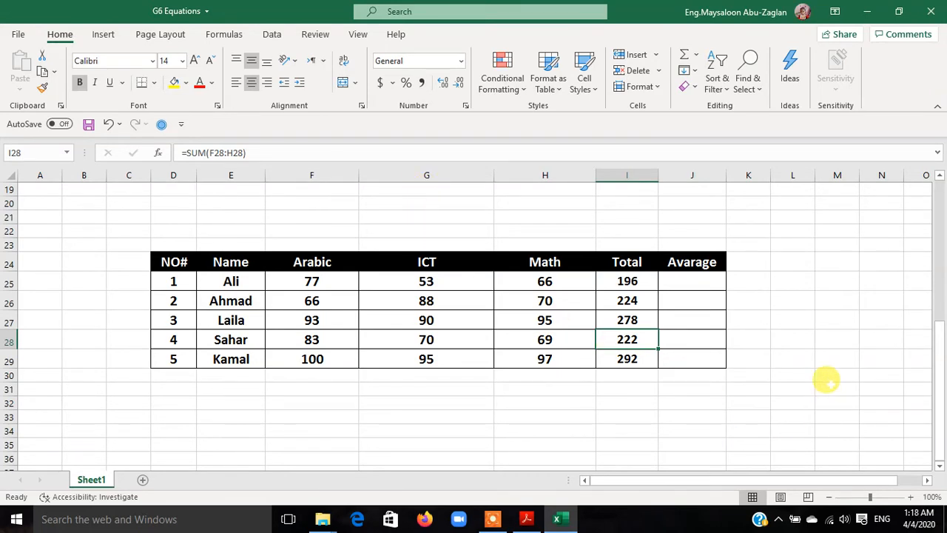
Undo the Total column fill, repeat it from I25 down to I29, and undo the repeated fill.
{"action": "key", "text": "ctrl+z"}
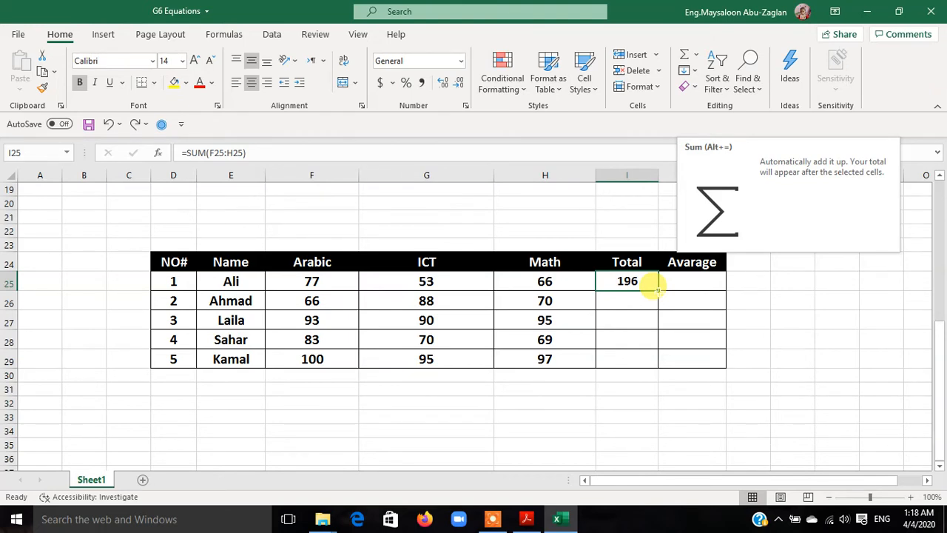
{"action": "left_click_drag", "start_coordinate": [656, 288], "coordinate": [651, 362]}
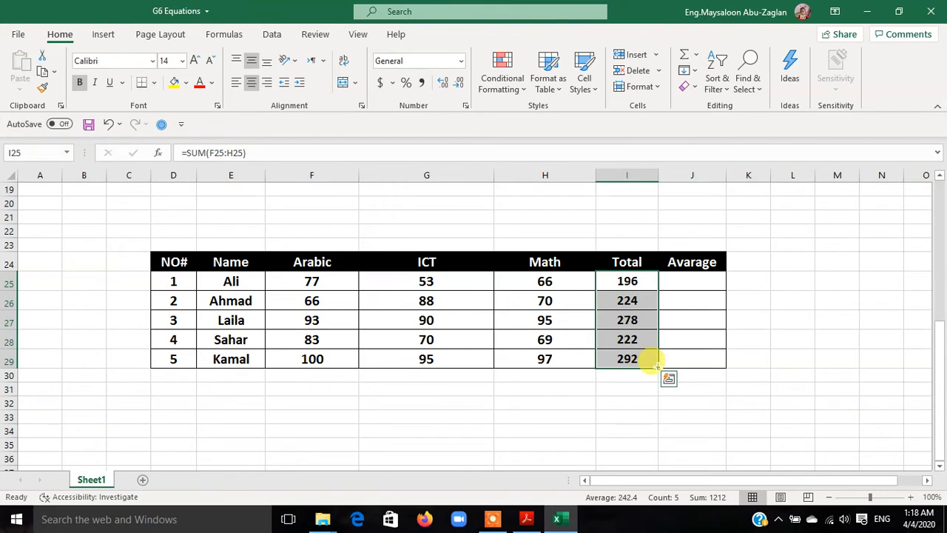
{"action": "left_click", "coordinate": [627, 324]}
{"action": "left_click", "coordinate": [631, 304]}
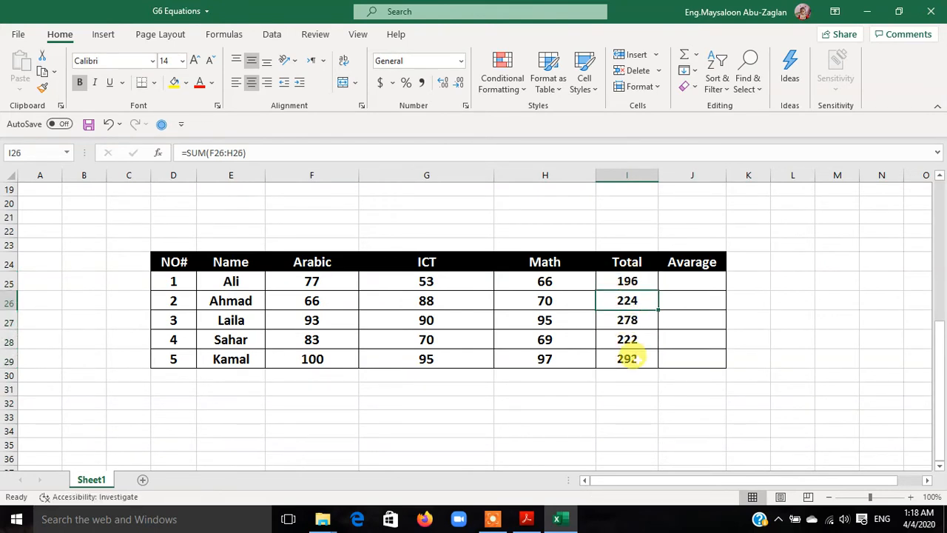
{"action": "key", "text": "ctrl+z"}
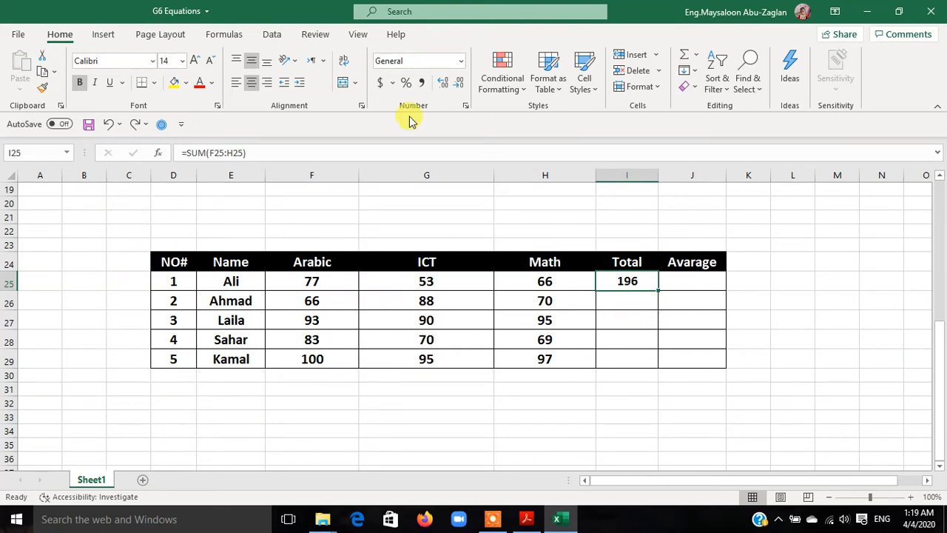
Copy the total in I25 and paste only its formula into I26.
{"action": "left_click", "coordinate": [54, 72]}
{"action": "left_click", "coordinate": [58, 73]}
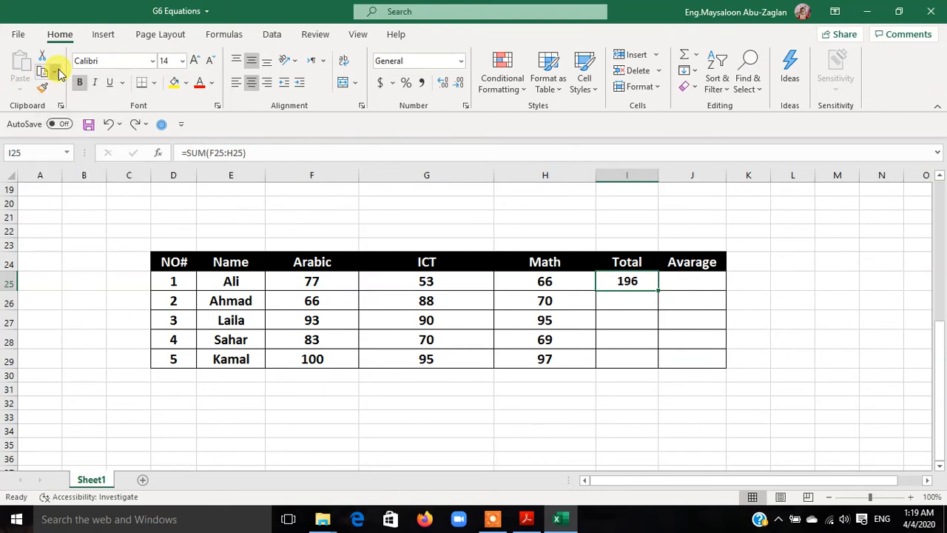
{"action": "left_click", "coordinate": [44, 72]}
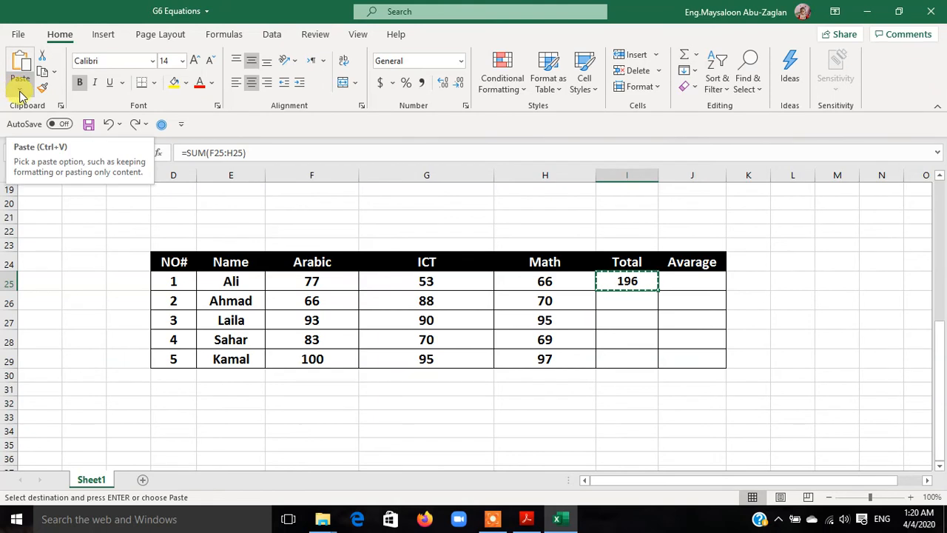
{"action": "left_click", "coordinate": [23, 92]}
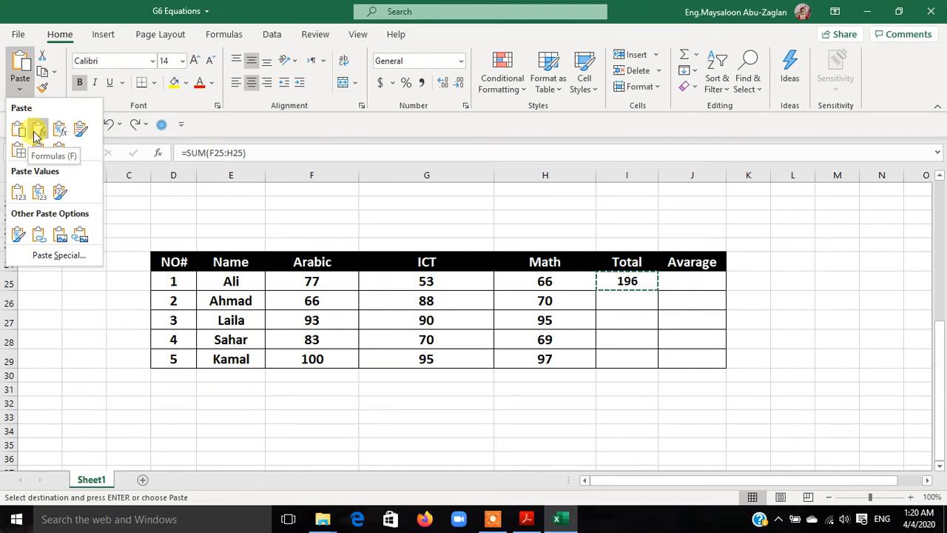
{"action": "left_click", "coordinate": [33, 131]}
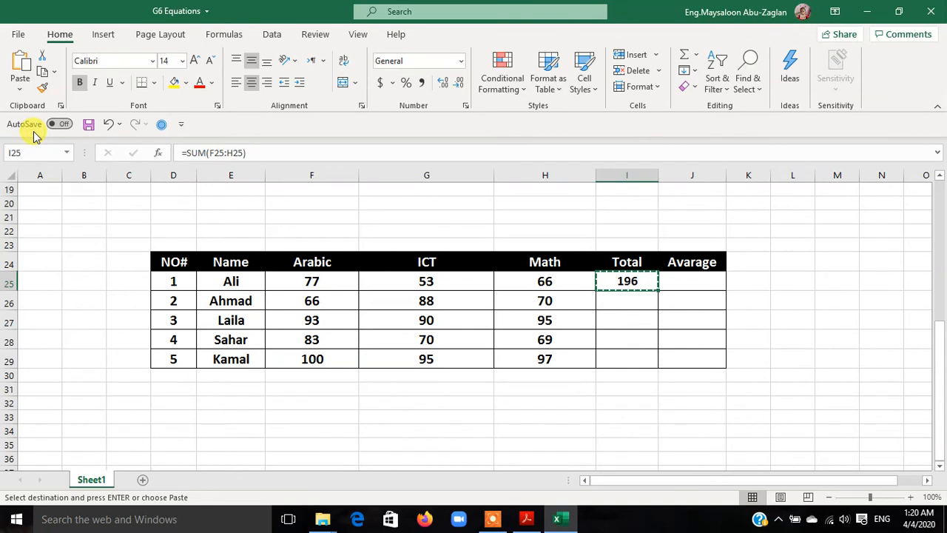
{"action": "left_click", "coordinate": [638, 301]}
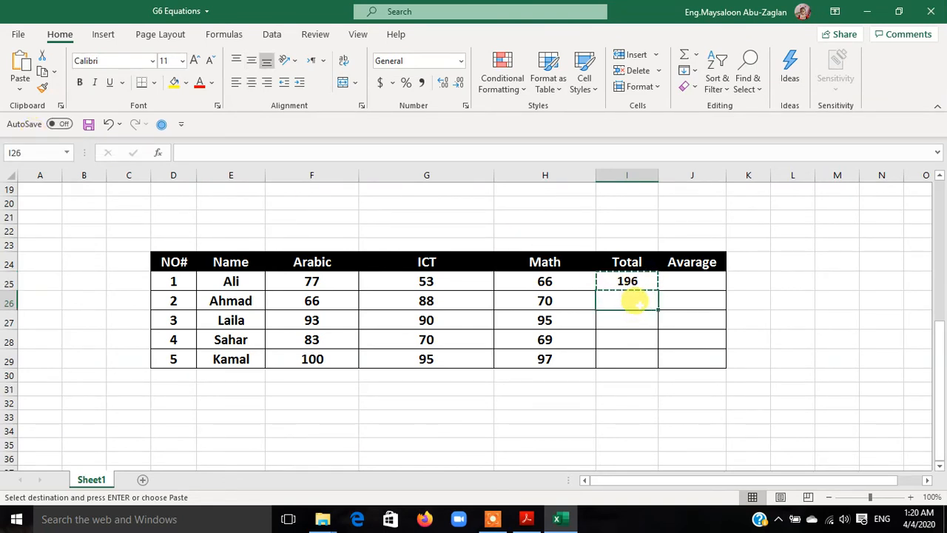
{"action": "left_click", "coordinate": [24, 92]}
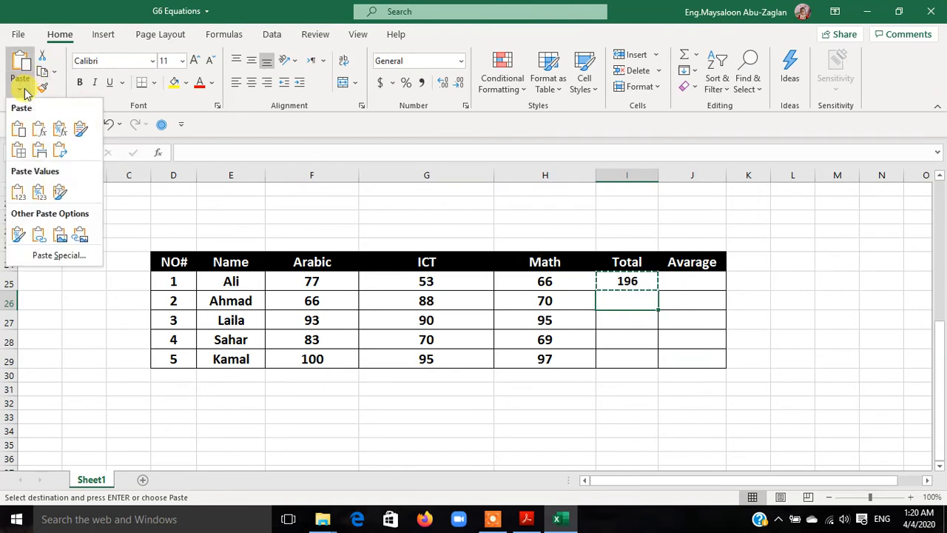
{"action": "left_click", "coordinate": [40, 127]}
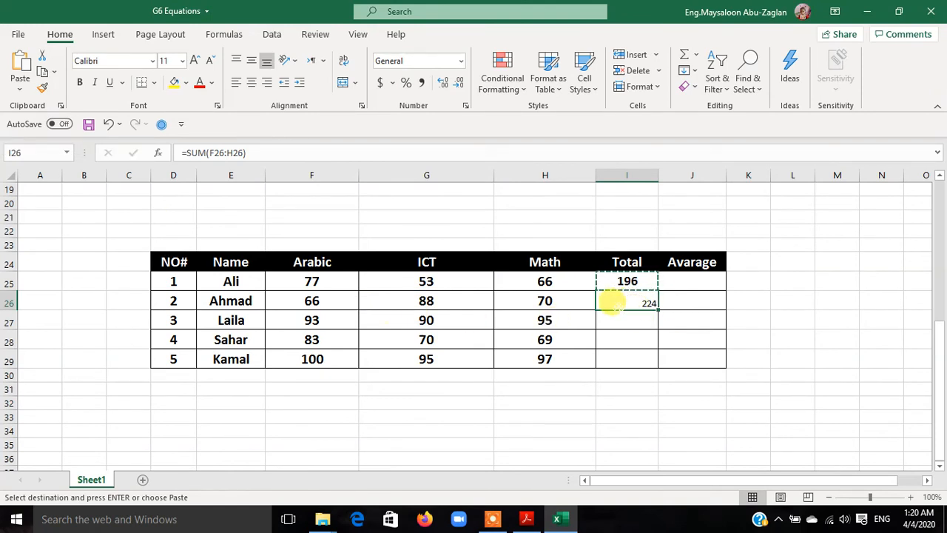
Apply the formatting of I25 to the total in I26 with Format Painter.
{"action": "left_click", "coordinate": [627, 280]}
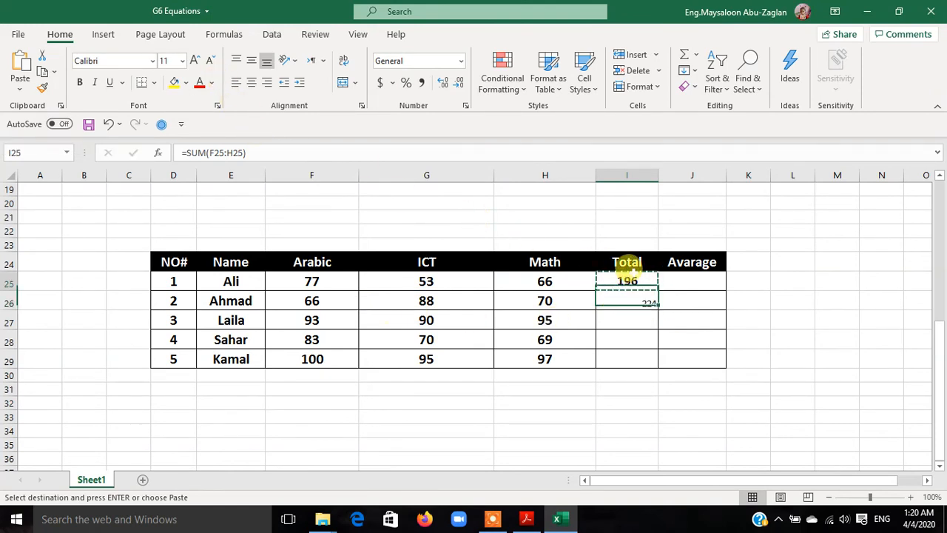
{"action": "left_click", "coordinate": [42, 87]}
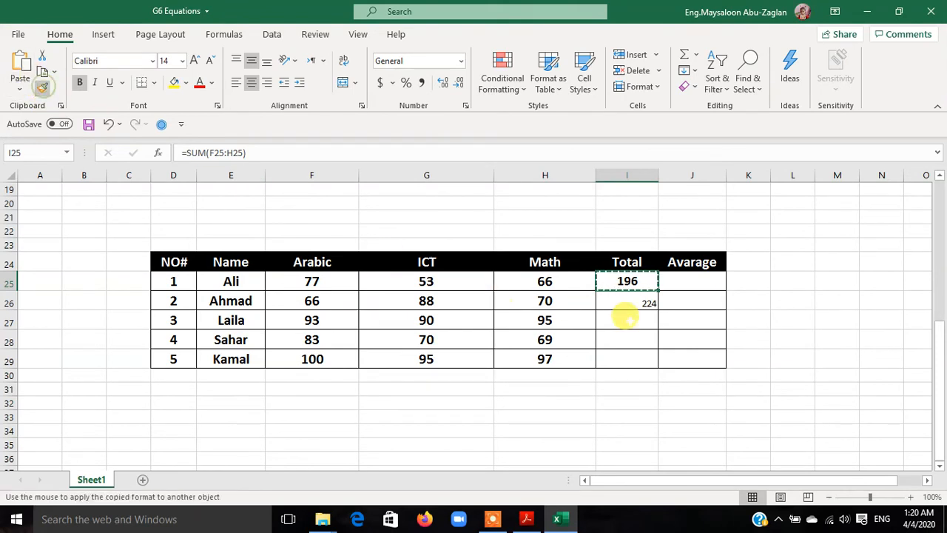
{"action": "left_click", "coordinate": [628, 299]}
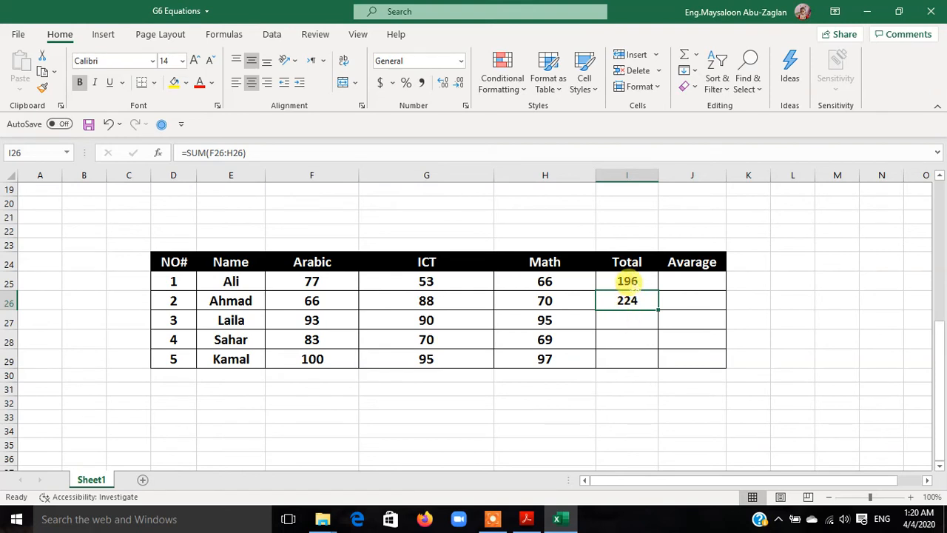
Examine the SUM formula in I25 and its cell range, leaving both unedited.
{"action": "left_click", "coordinate": [627, 281]}
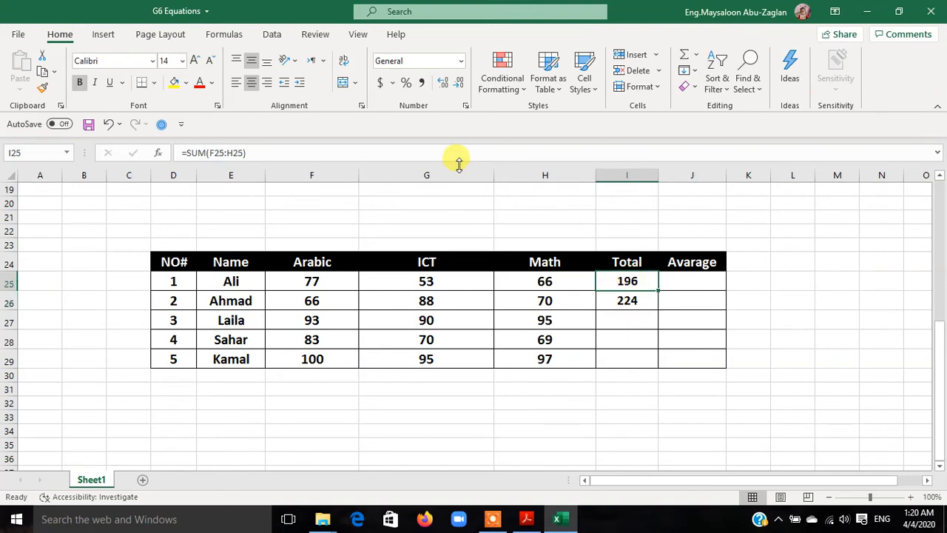
{"action": "left_click_drag", "start_coordinate": [301, 151], "coordinate": [161, 152]}
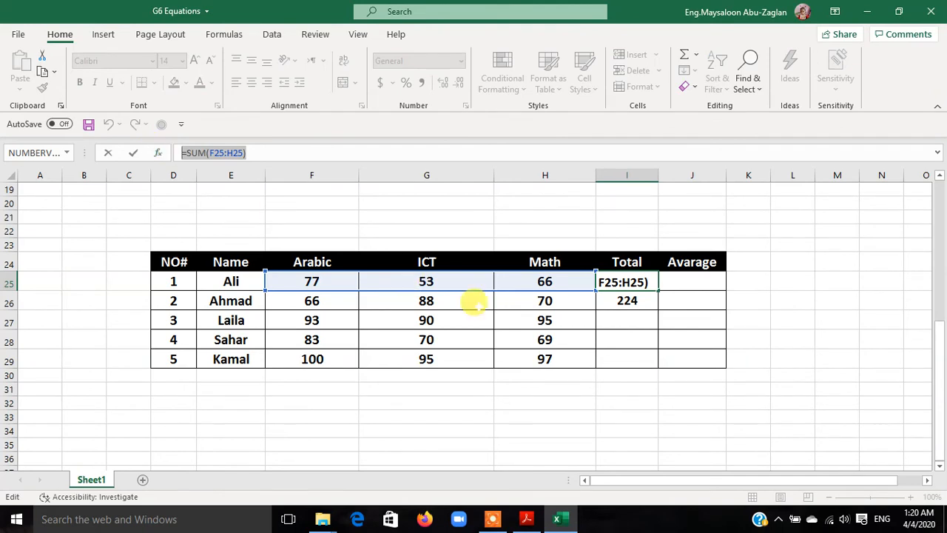
{"action": "key", "text": "Escape"}
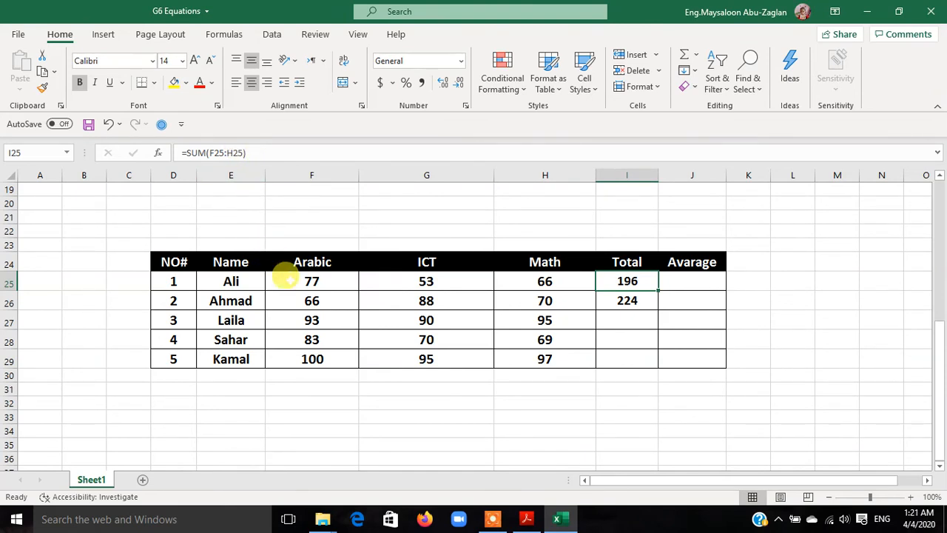
{"action": "left_click_drag", "start_coordinate": [253, 153], "coordinate": [205, 152]}
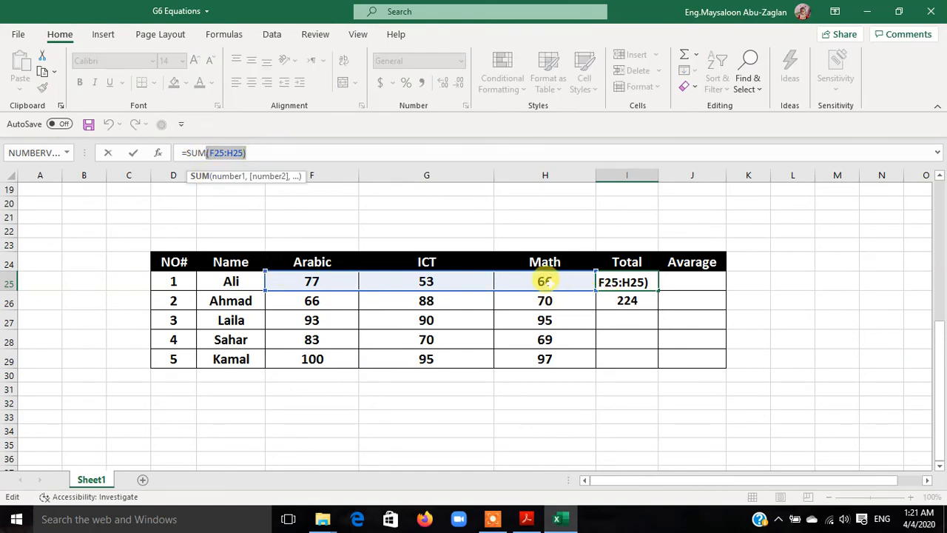
{"action": "key", "text": "Escape"}
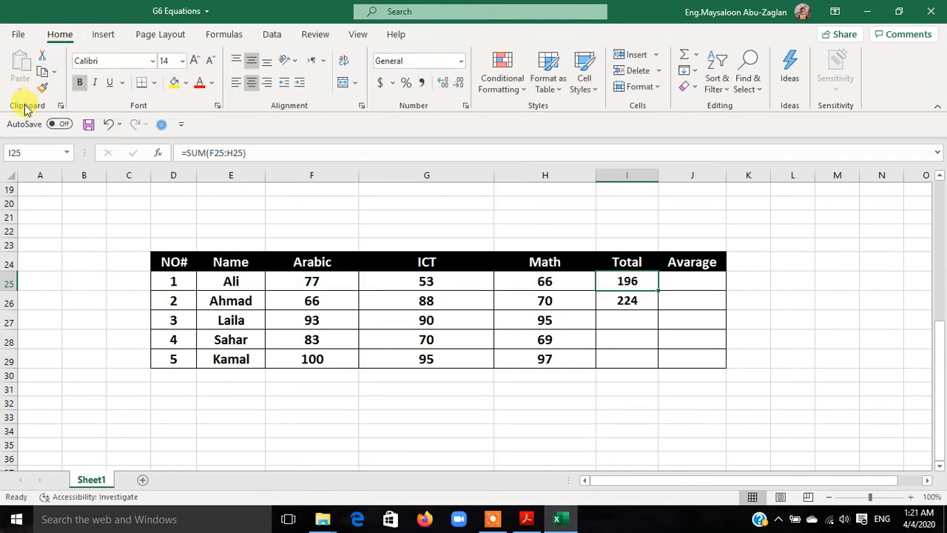
Copy I25, paste it into I27 with a regular paste, and undo that paste.
{"action": "left_click", "coordinate": [43, 71]}
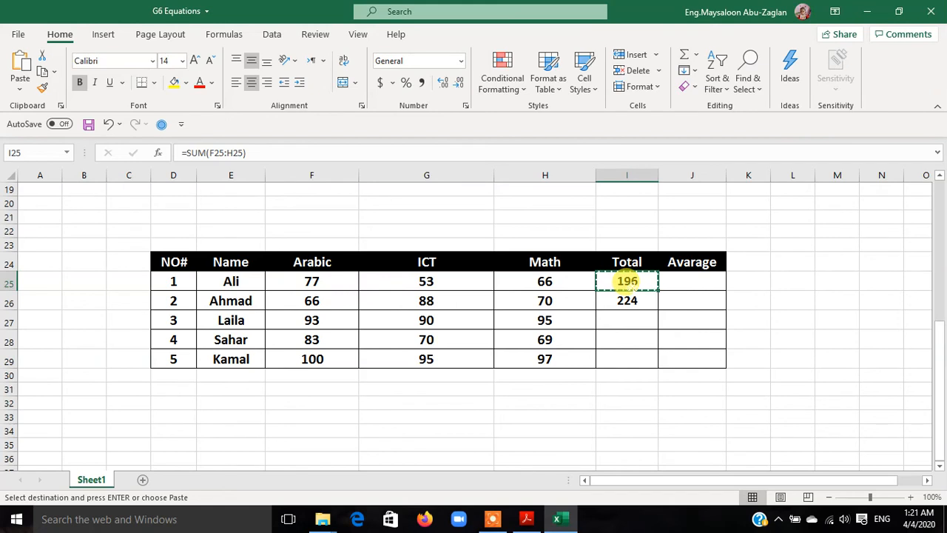
{"action": "left_click", "coordinate": [635, 316]}
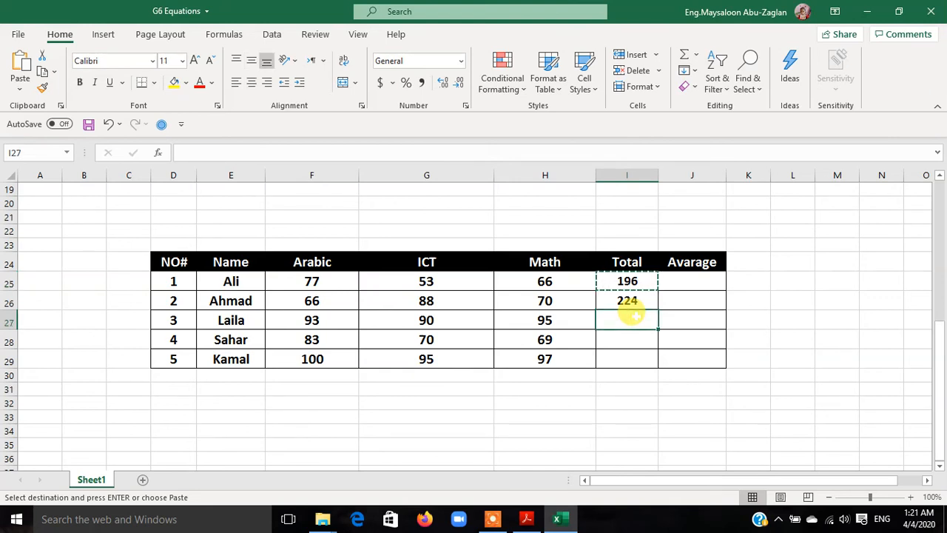
{"action": "left_click", "coordinate": [16, 66]}
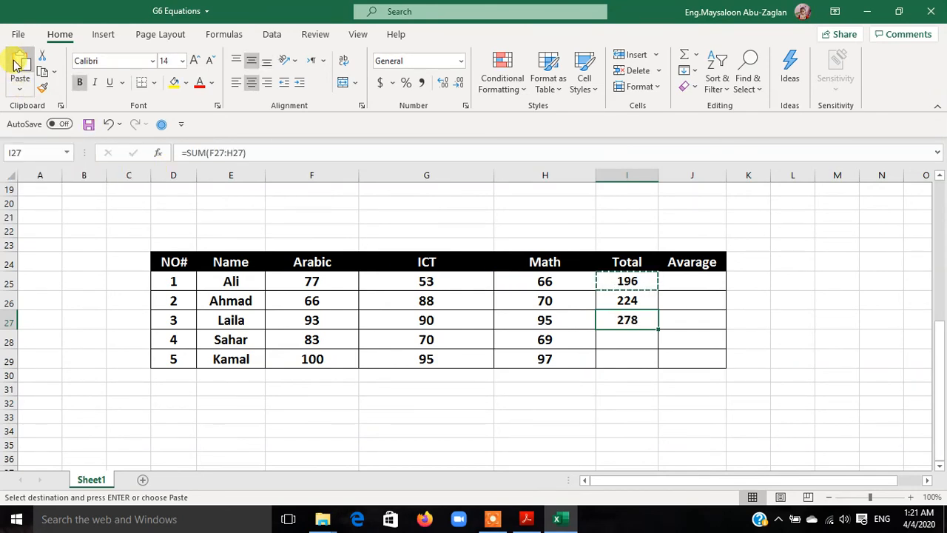
{"action": "key", "text": "ctrl+z"}
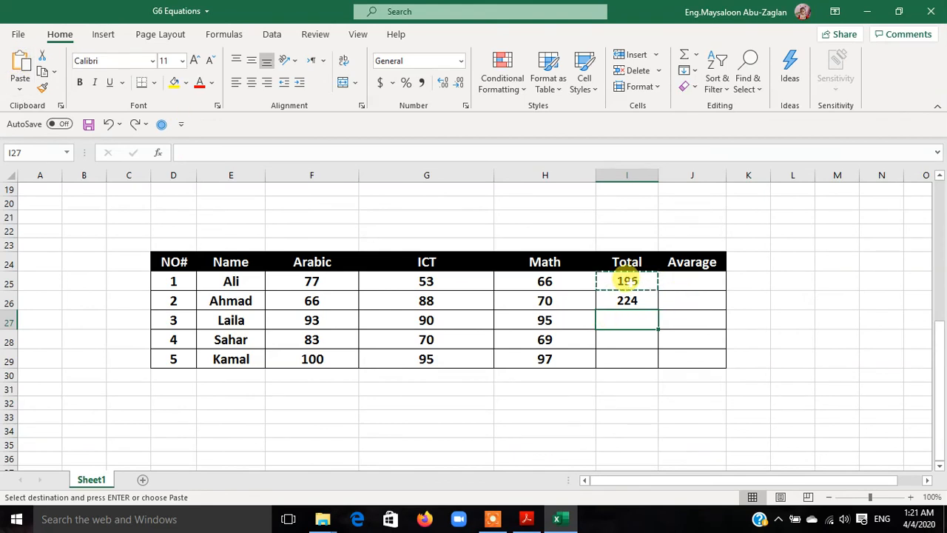
Paste the copied total into I27 as formula only and again with its formatting, and check the resulting SUM formula.
{"action": "left_click", "coordinate": [20, 91]}
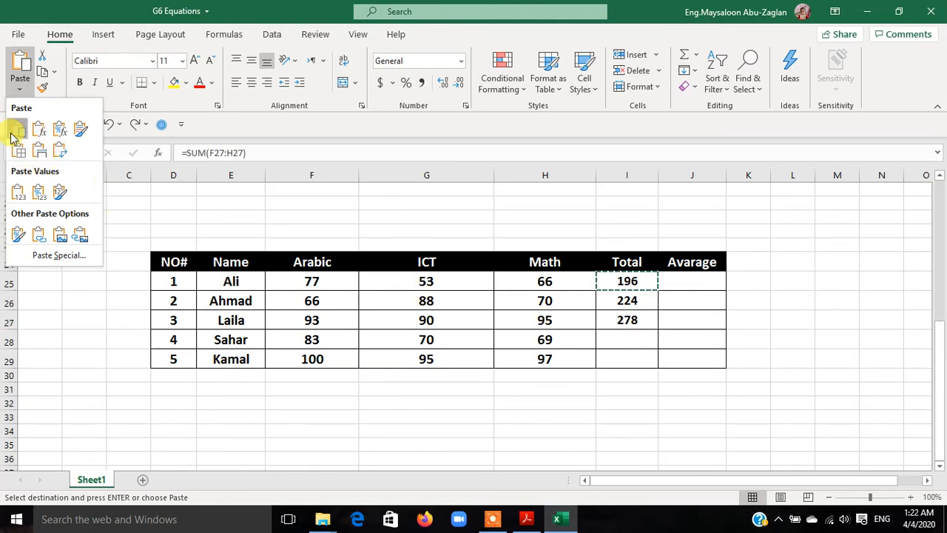
{"action": "left_click", "coordinate": [40, 130]}
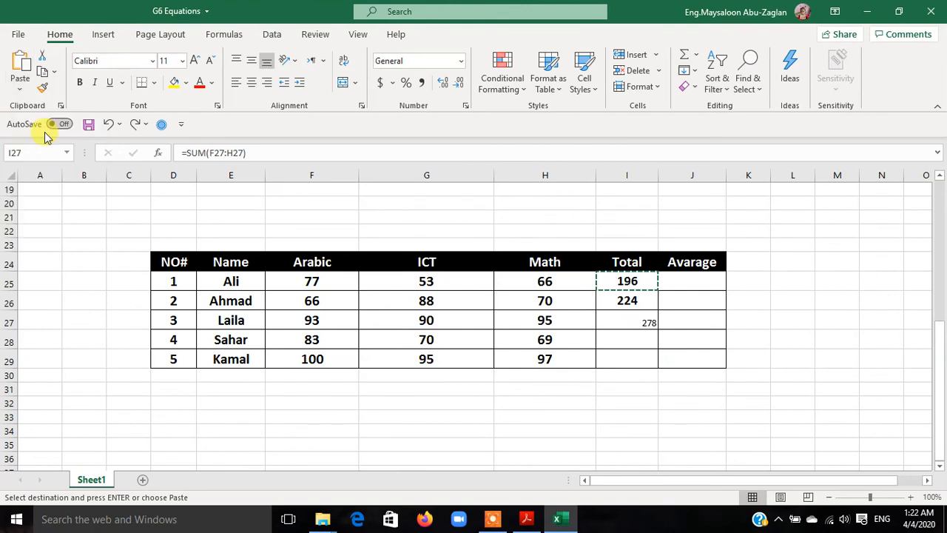
{"action": "left_click", "coordinate": [20, 90]}
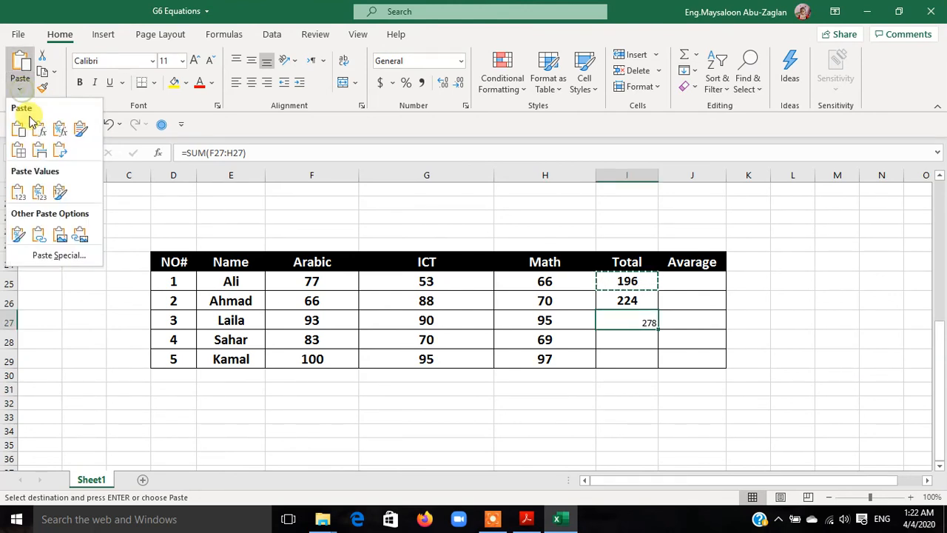
{"action": "left_click", "coordinate": [20, 129]}
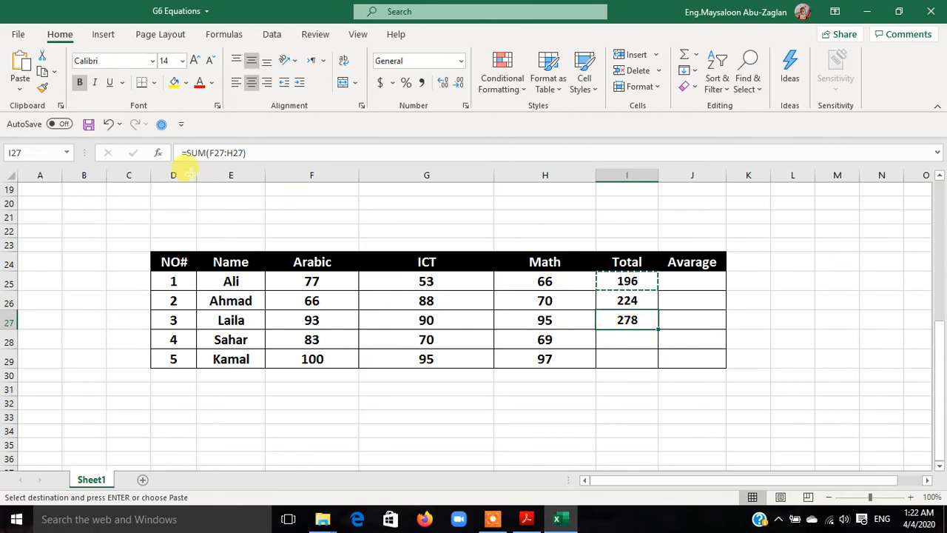
{"action": "left_click_drag", "start_coordinate": [255, 152], "coordinate": [176, 142]}
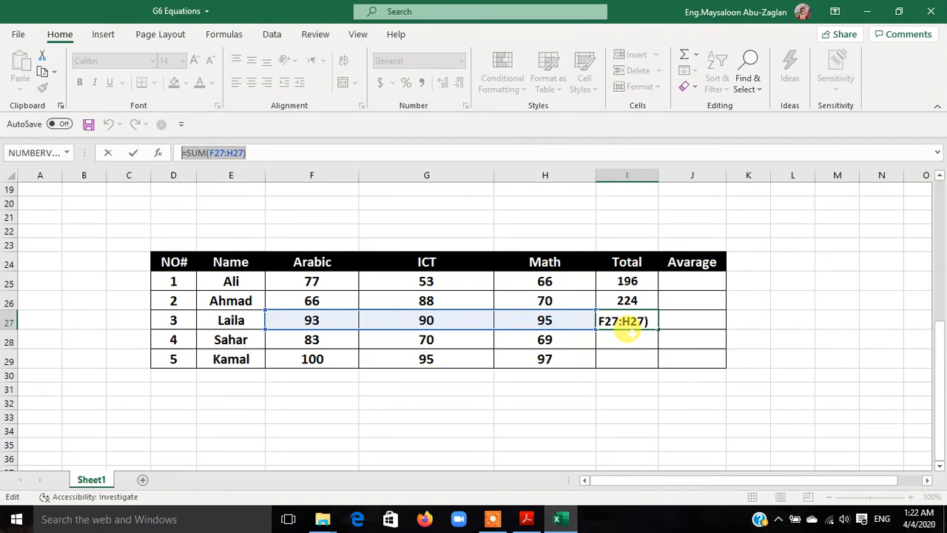
{"action": "key", "text": "Escape"}
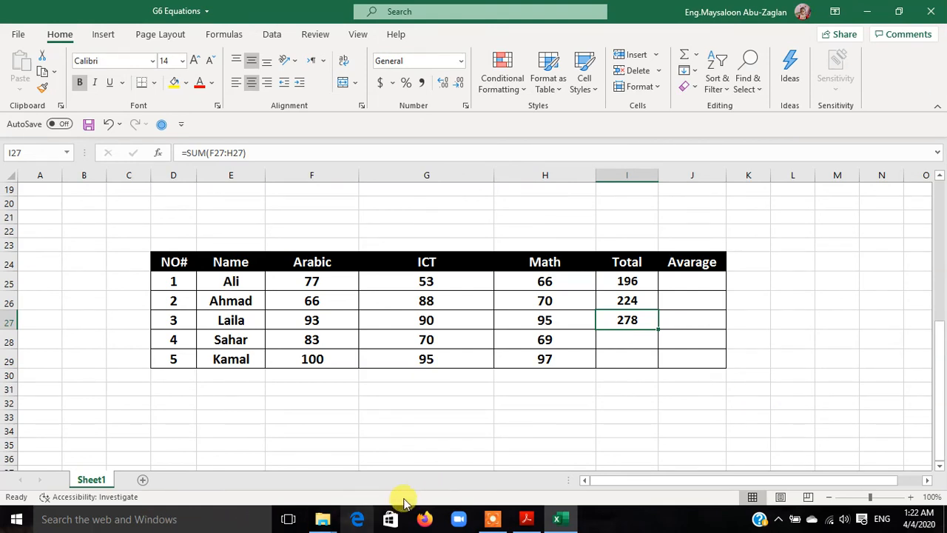
Switch to the Grade 6 Worksheet# 6 (Copy Formula) PDF in Acrobat Reader and review its mouse and Copy-Paste menu methods.
{"action": "mouse_move", "coordinate": [518, 520]}
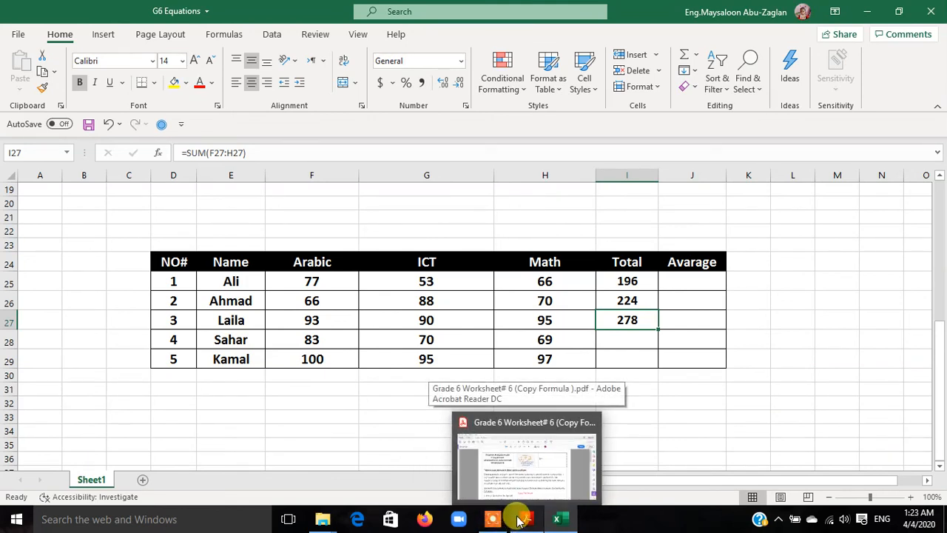
{"action": "left_click", "coordinate": [518, 467]}
{"action": "scroll", "coordinate": [690, 355], "scroll_direction": "down", "scroll_amount": 15}
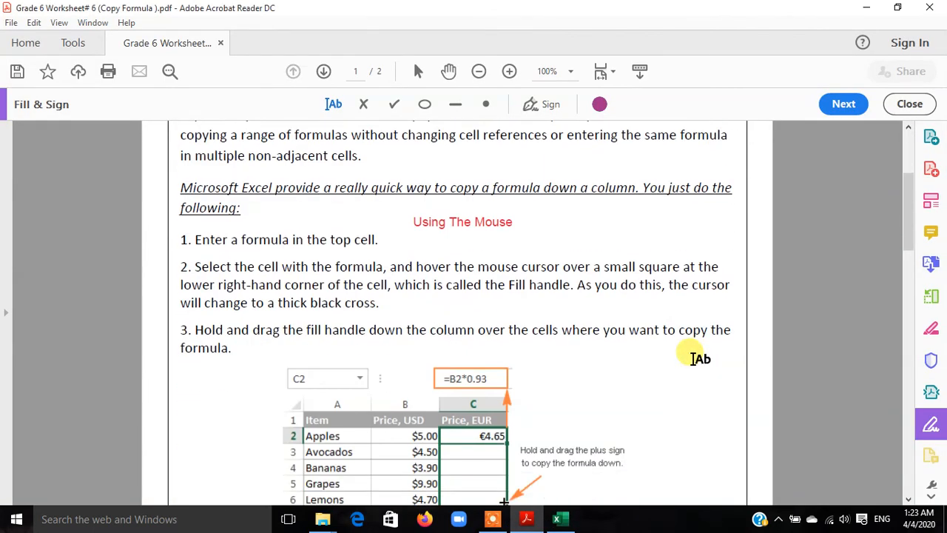
{"action": "scroll", "coordinate": [691, 355], "scroll_direction": "down", "scroll_amount": 3}
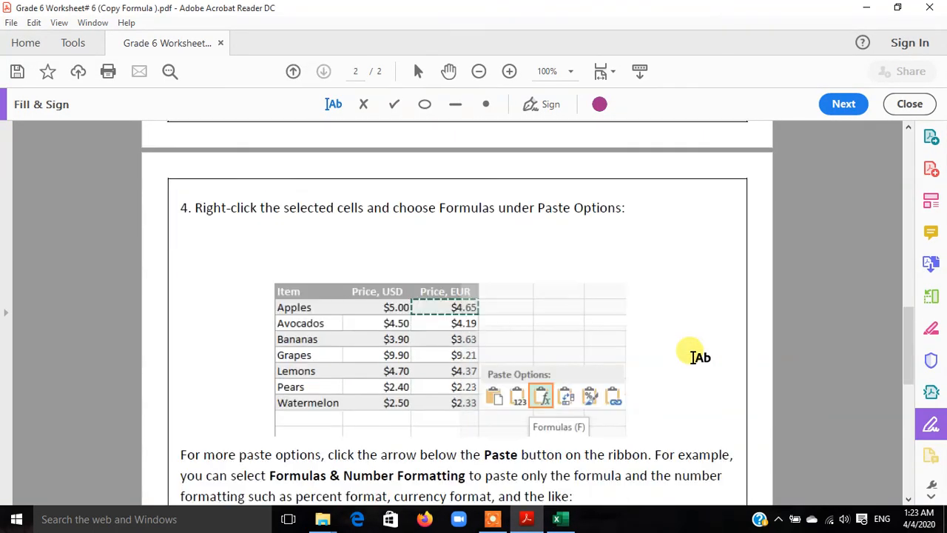
{"action": "scroll", "coordinate": [691, 355], "scroll_direction": "down", "scroll_amount": 5}
{"action": "scroll", "coordinate": [690, 355], "scroll_direction": "down", "scroll_amount": 4}
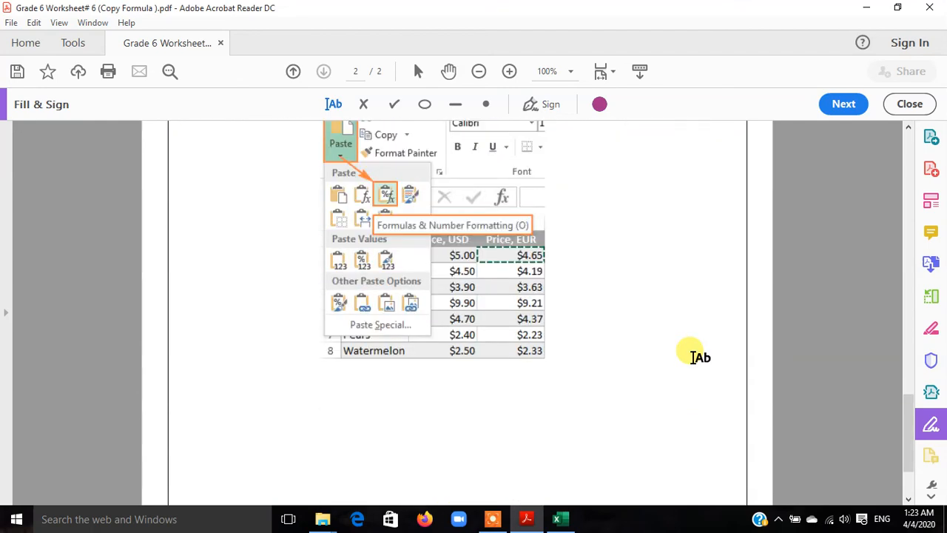
{"action": "scroll", "coordinate": [690, 355], "scroll_direction": "up", "scroll_amount": 9}
{"action": "scroll", "coordinate": [699, 358], "scroll_direction": "up", "scroll_amount": 15}
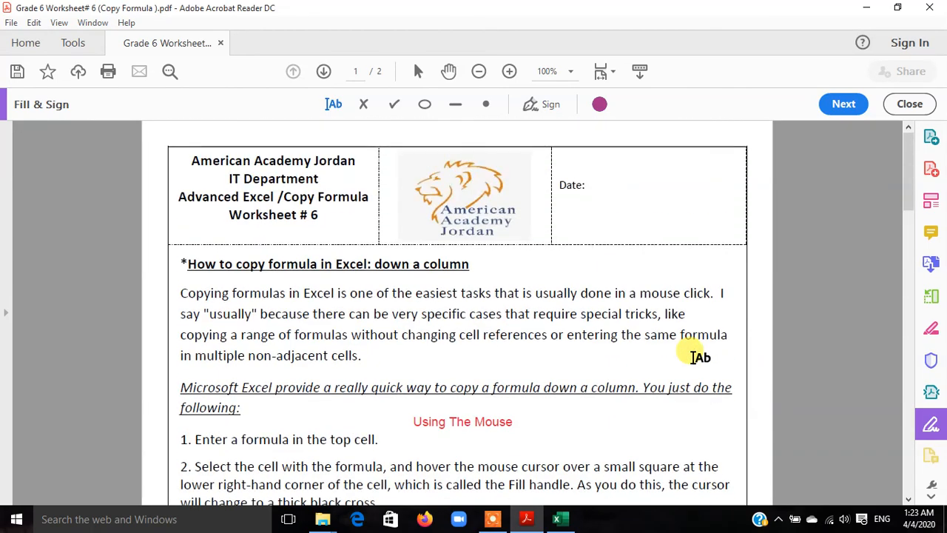
{"action": "scroll", "coordinate": [700, 358], "scroll_direction": "down", "scroll_amount": 8}
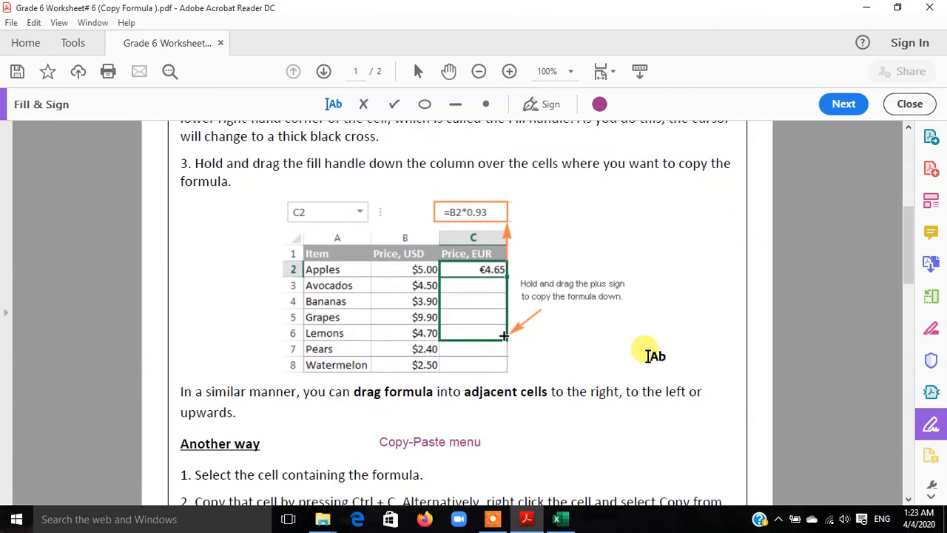
{"action": "left_click", "coordinate": [506, 521]}
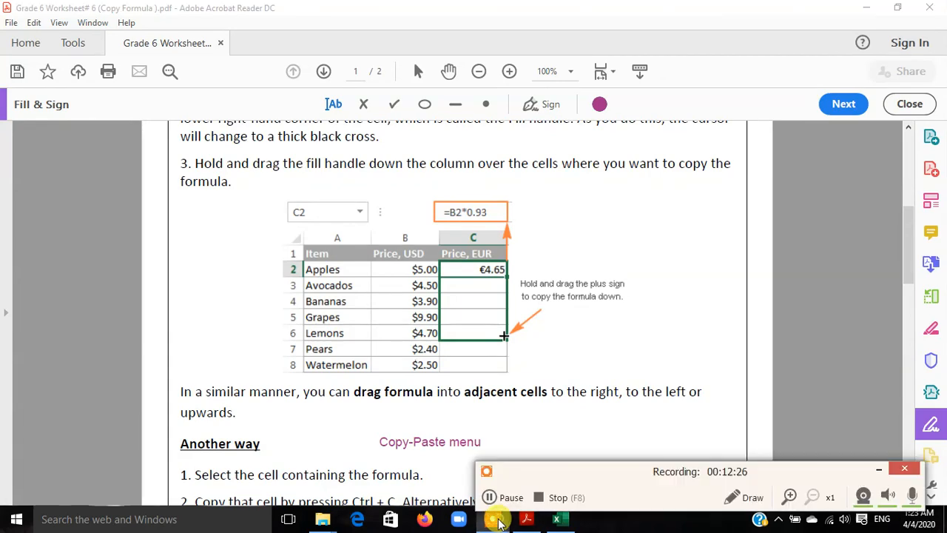